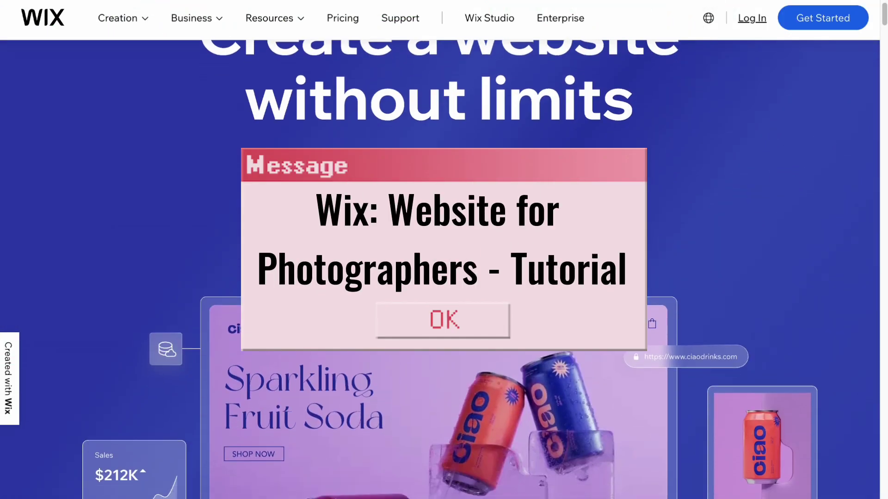
- Scroll up and down the Wix homepage while starting a new site
{"action": "scroll", "coordinate": [390, 267], "scroll_direction": "down", "scroll_amount": 5}
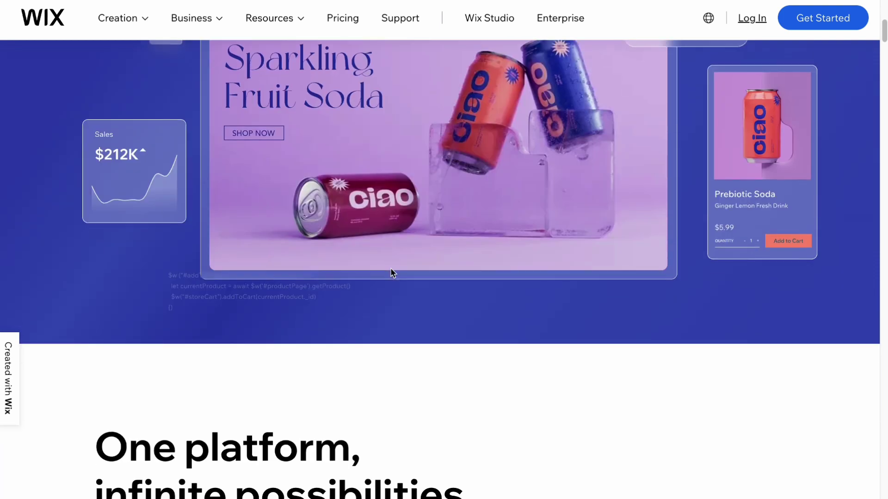
{"action": "scroll", "coordinate": [390, 269], "scroll_direction": "down", "scroll_amount": 3}
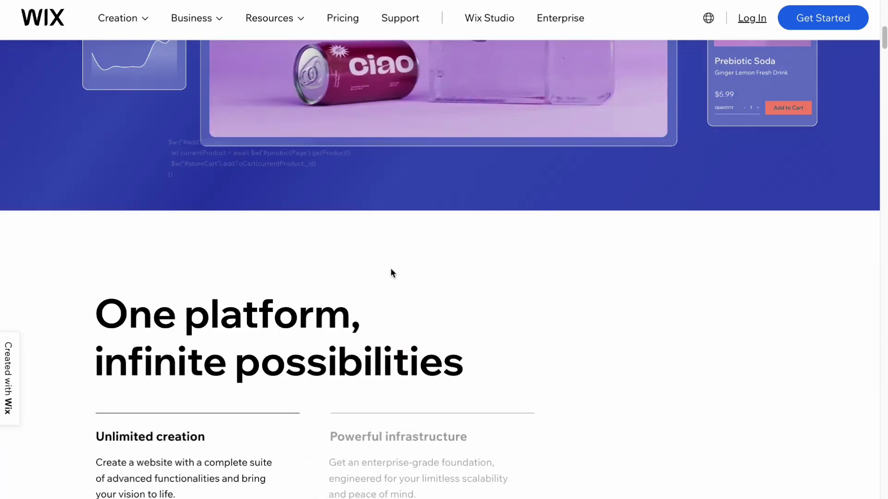
{"action": "scroll", "coordinate": [391, 269], "scroll_direction": "up", "scroll_amount": 10}
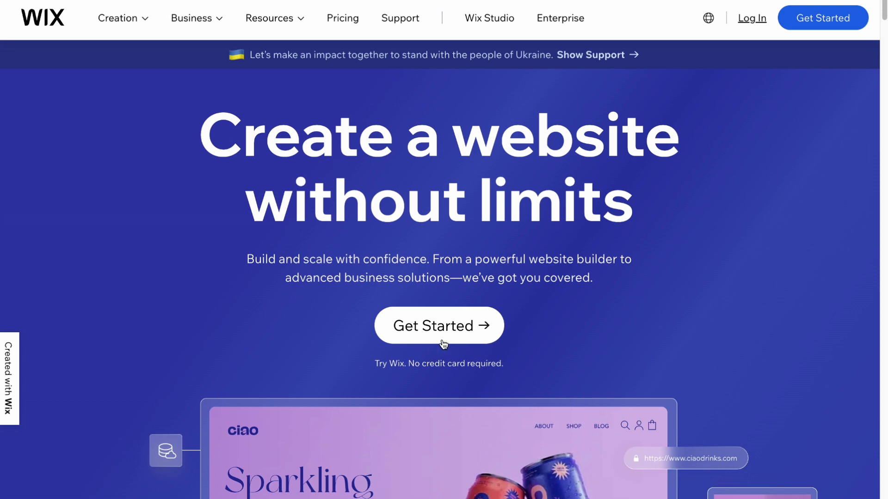
{"action": "scroll", "coordinate": [344, 210], "scroll_direction": "down", "scroll_amount": 1}
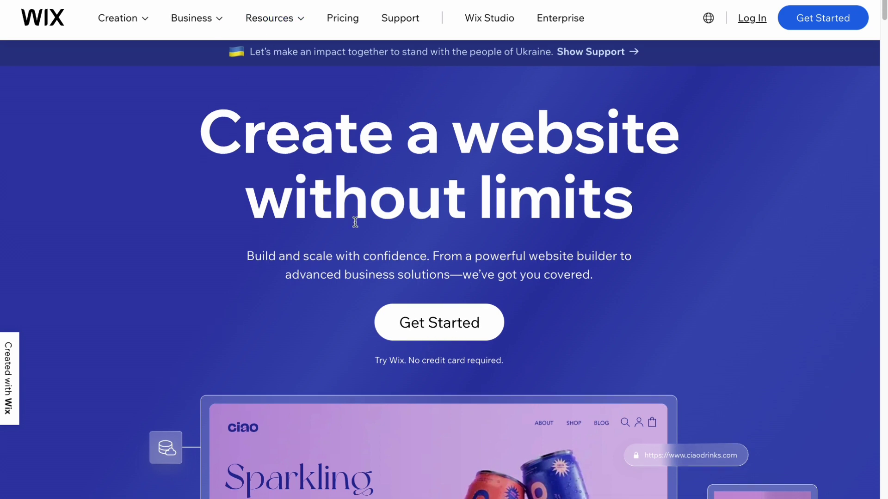
{"action": "scroll", "coordinate": [355, 223], "scroll_direction": "down", "scroll_amount": 5}
{"action": "scroll", "coordinate": [355, 223], "scroll_direction": "up", "scroll_amount": 5}
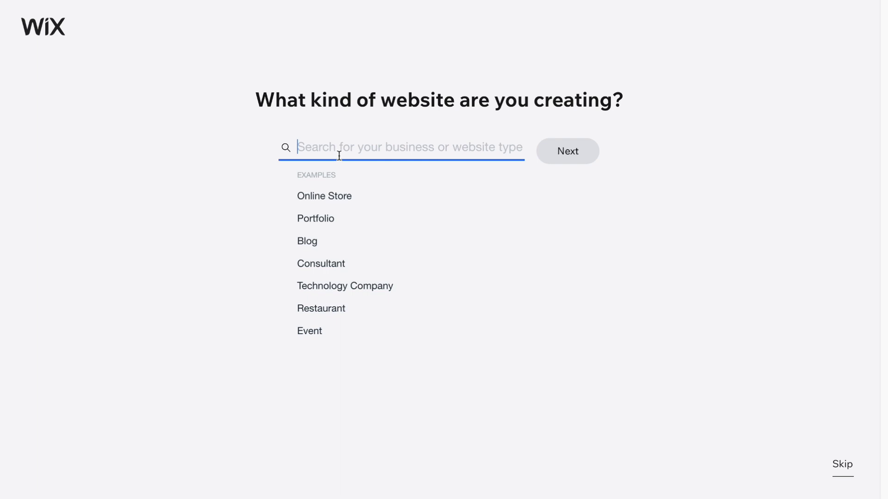
- Choose Photography Portfolio as the website type
{"action": "left_click", "coordinate": [318, 220]}
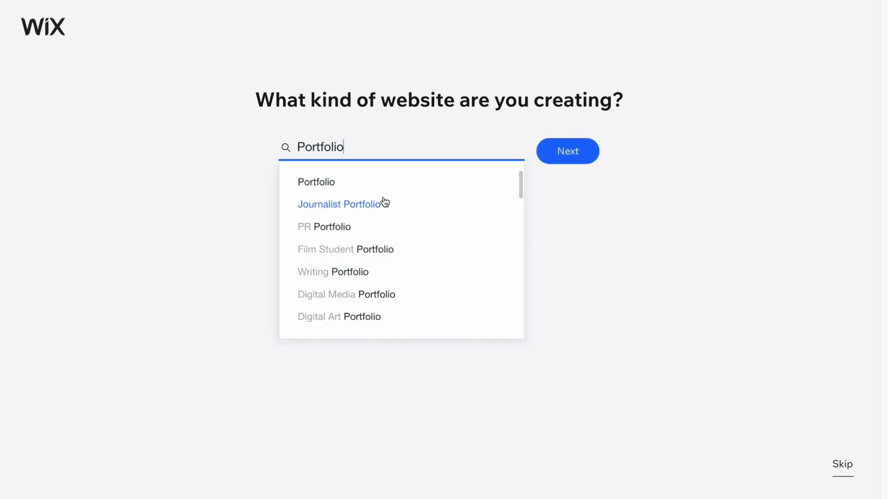
{"action": "scroll", "coordinate": [351, 249], "scroll_direction": "down", "scroll_amount": 3}
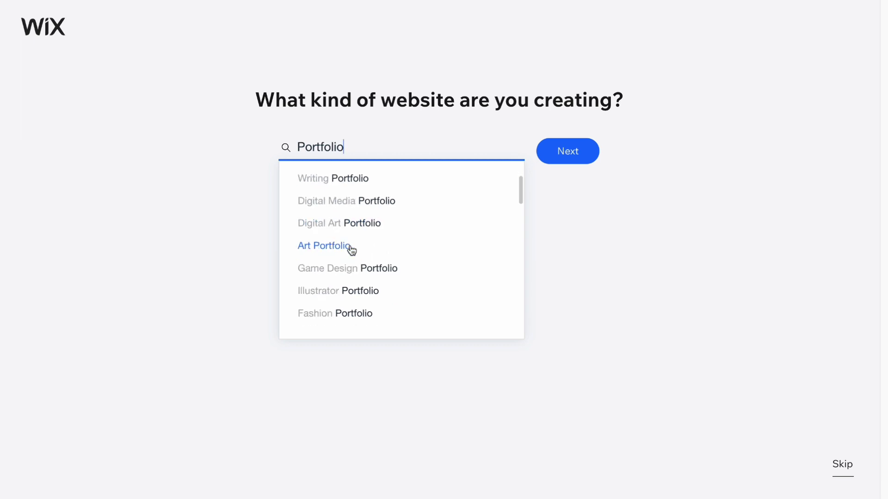
{"action": "scroll", "coordinate": [351, 250], "scroll_direction": "down", "scroll_amount": 2}
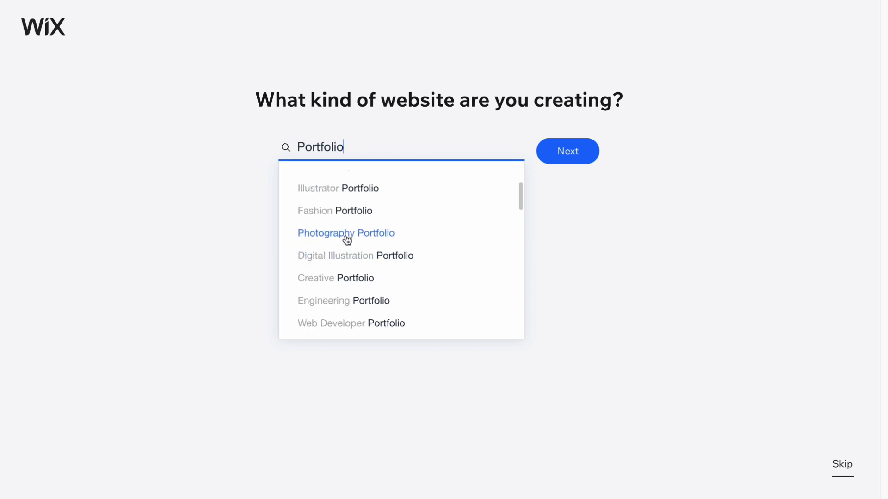
{"action": "left_click", "coordinate": [344, 235]}
{"action": "left_click", "coordinate": [578, 156]}
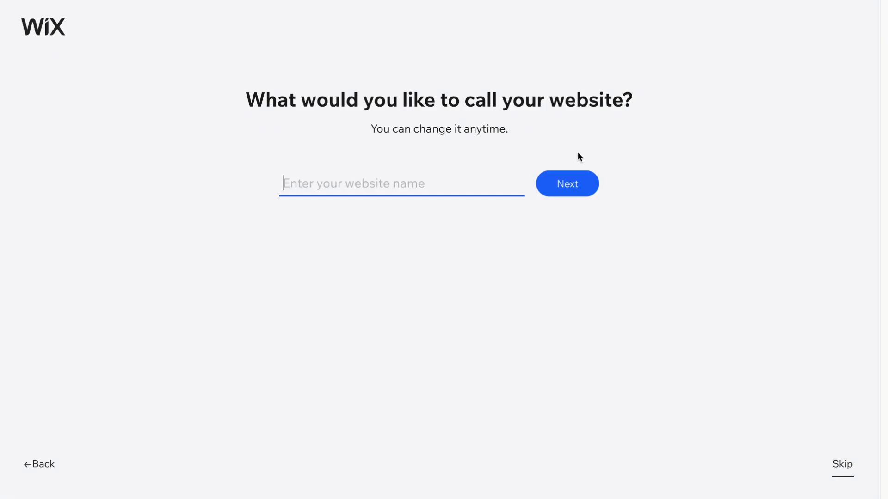
- Name the site w123ph, skip extra features, and begin with a template
{"action": "type", "text": "w2"}
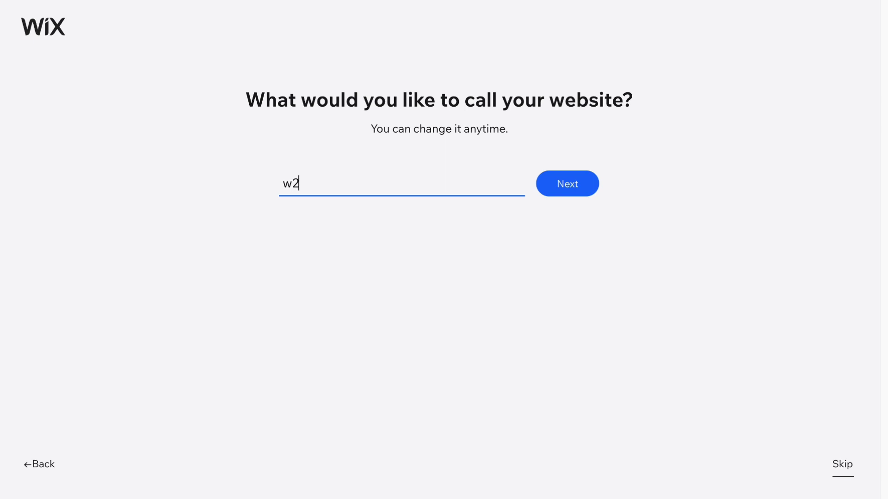
{"action": "key", "text": "BackSpace"}
{"action": "type", "text": "123ph"}
{"action": "left_click", "coordinate": [556, 178]}
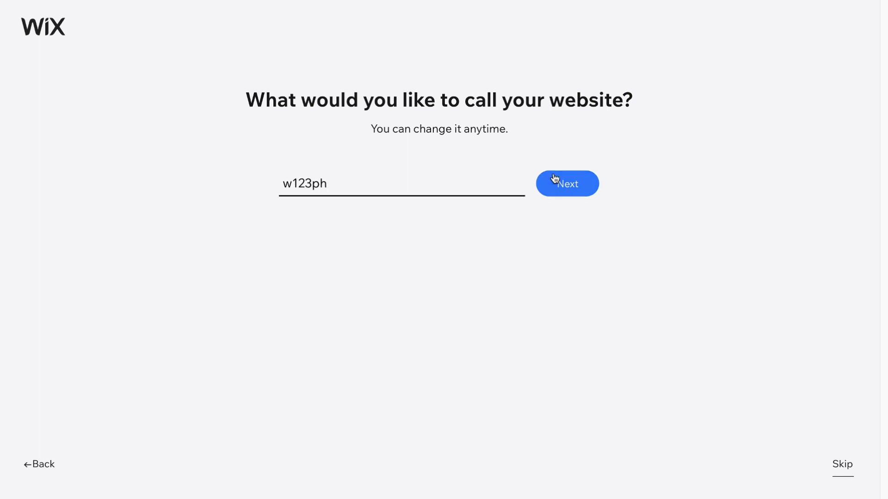
{"action": "left_click", "coordinate": [540, 191]}
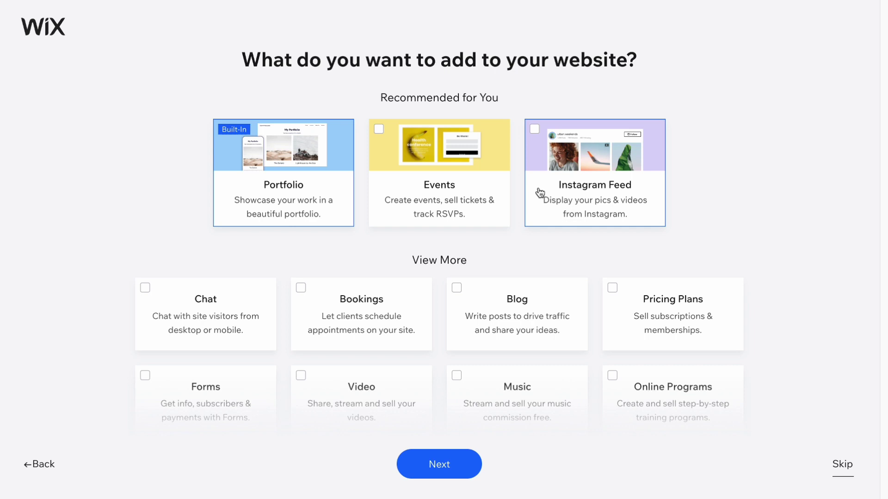
{"action": "left_click", "coordinate": [844, 463]}
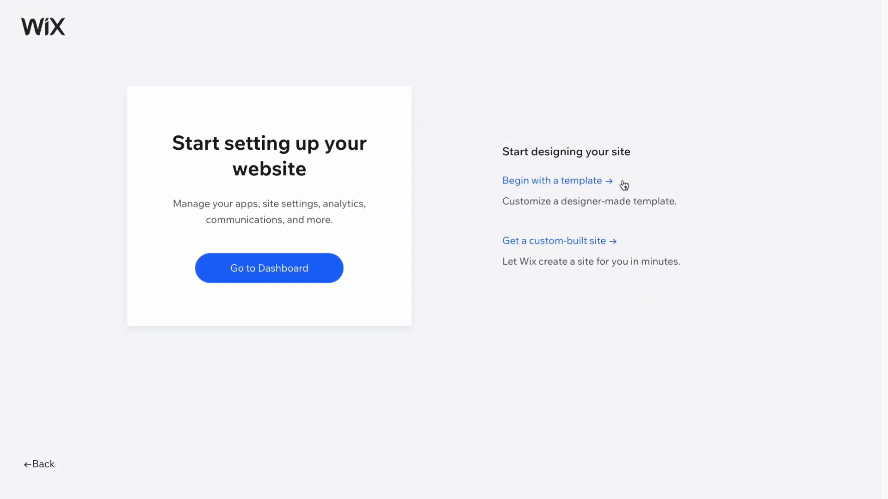
{"action": "left_click", "coordinate": [559, 184]}
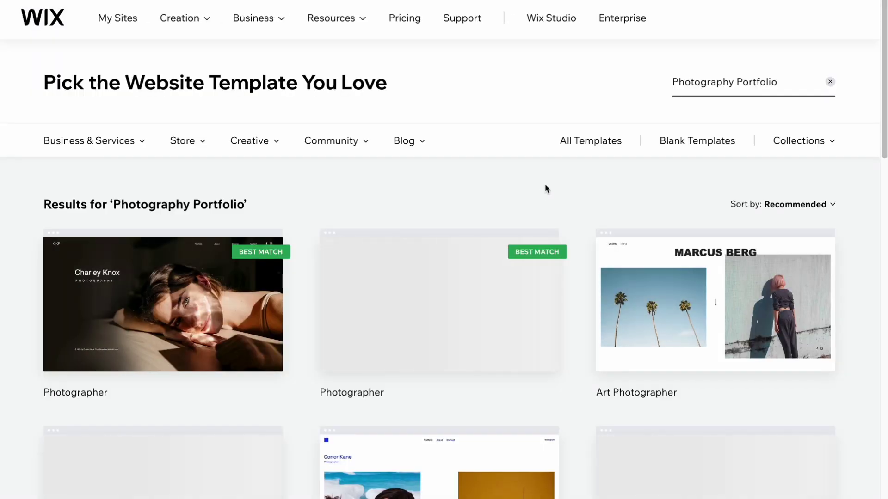
- Browse the Photography Portfolio templates through result pages 2 and 3
{"action": "scroll", "coordinate": [496, 198], "scroll_direction": "down", "scroll_amount": 6}
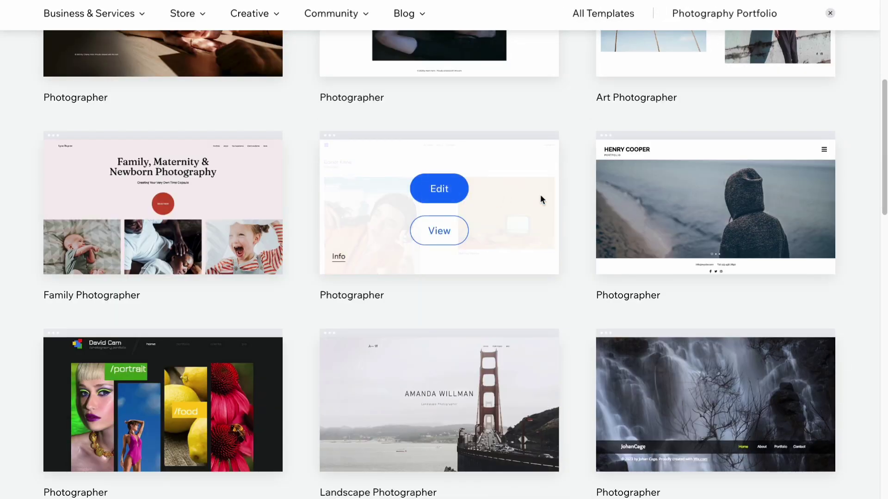
{"action": "scroll", "coordinate": [634, 194], "scroll_direction": "down", "scroll_amount": 5}
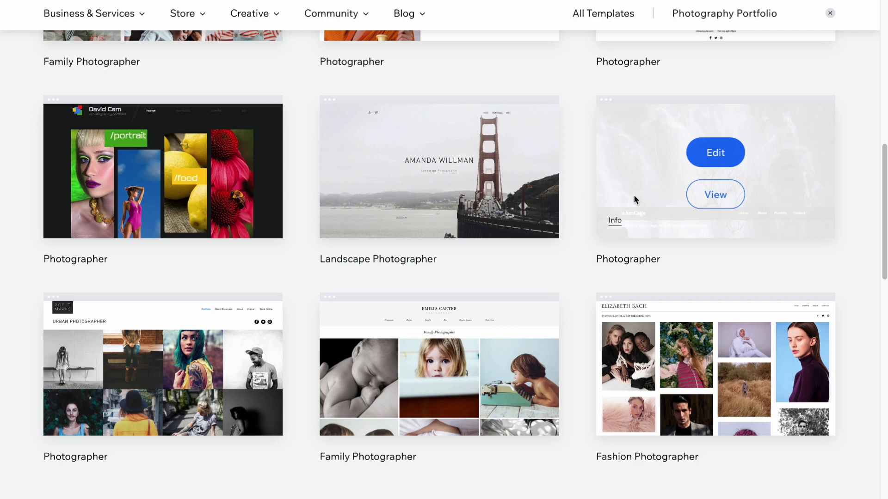
{"action": "scroll", "coordinate": [635, 200], "scroll_direction": "down", "scroll_amount": 2}
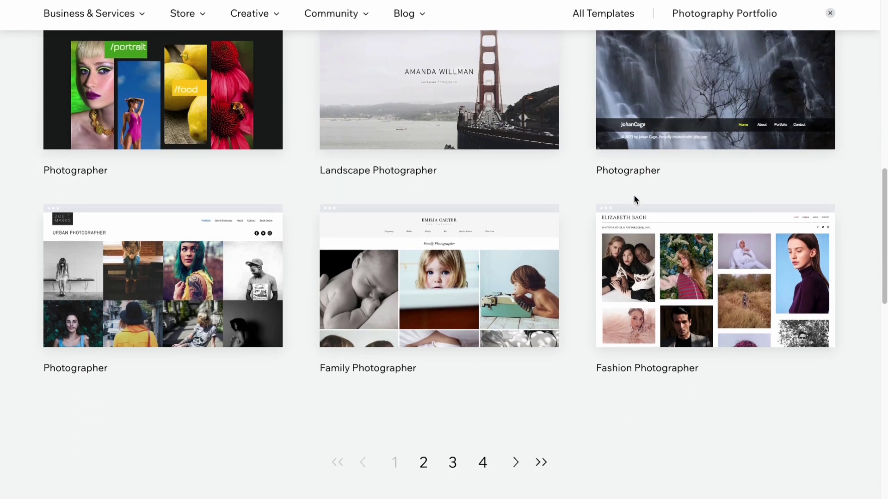
{"action": "scroll", "coordinate": [633, 195], "scroll_direction": "down", "scroll_amount": 3}
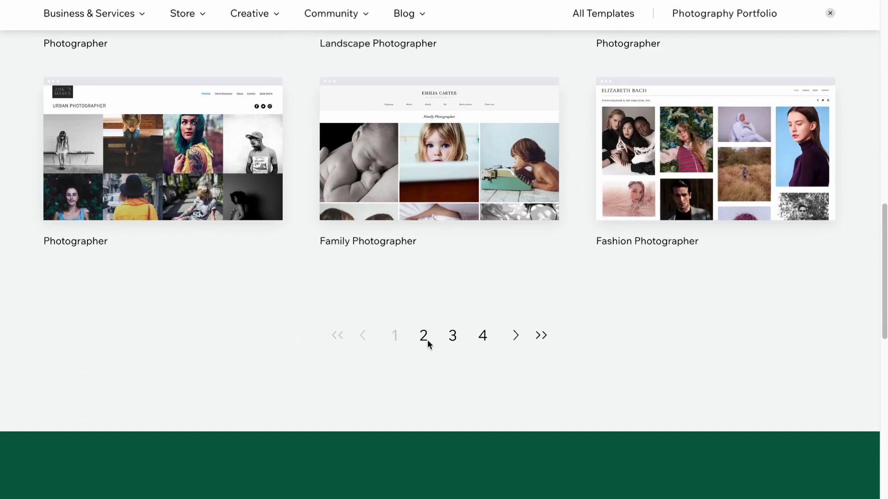
{"action": "left_click", "coordinate": [428, 339]}
{"action": "scroll", "coordinate": [453, 315], "scroll_direction": "down", "scroll_amount": 14}
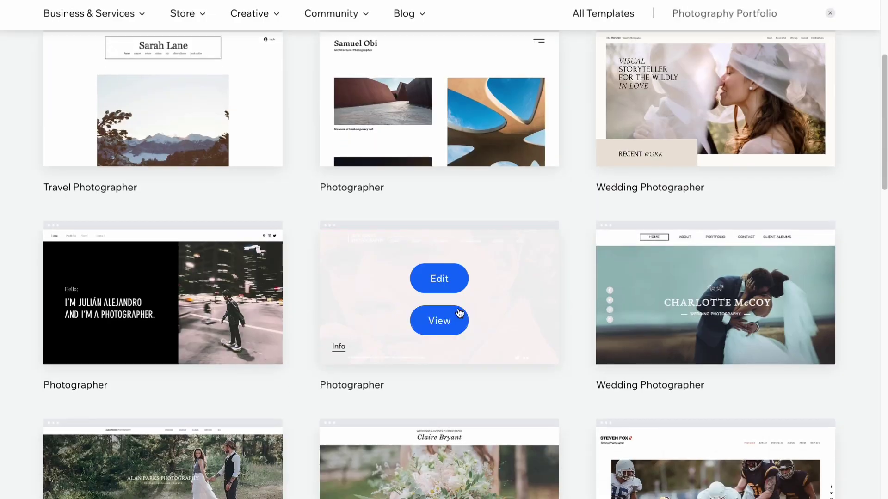
{"action": "scroll", "coordinate": [503, 305], "scroll_direction": "down", "scroll_amount": 1}
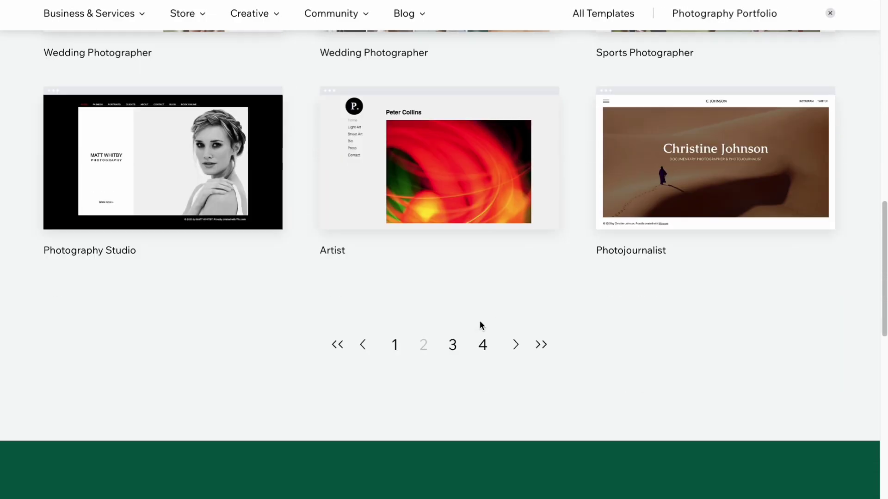
{"action": "left_click", "coordinate": [453, 345]}
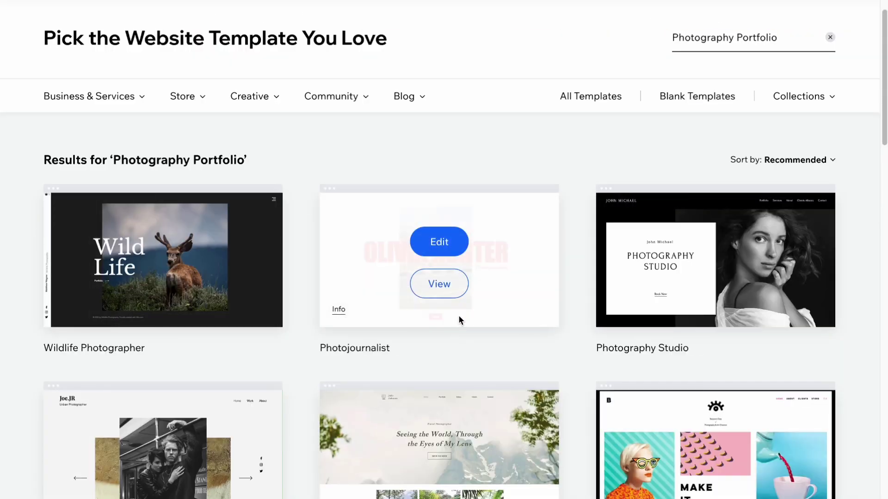
- Preview the Wildlife Photographer template
{"action": "scroll", "coordinate": [604, 337], "scroll_direction": "down", "scroll_amount": 1}
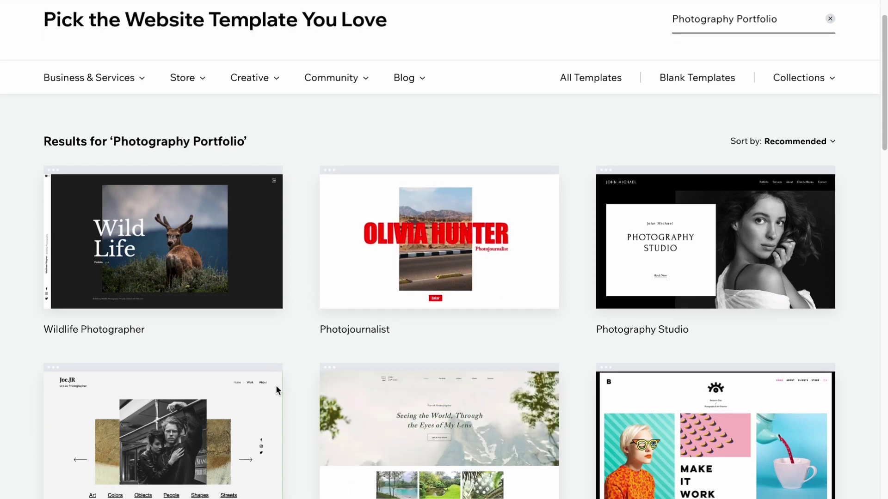
{"action": "scroll", "coordinate": [280, 368], "scroll_direction": "down", "scroll_amount": 5}
{"action": "scroll", "coordinate": [280, 367], "scroll_direction": "up", "scroll_amount": 3}
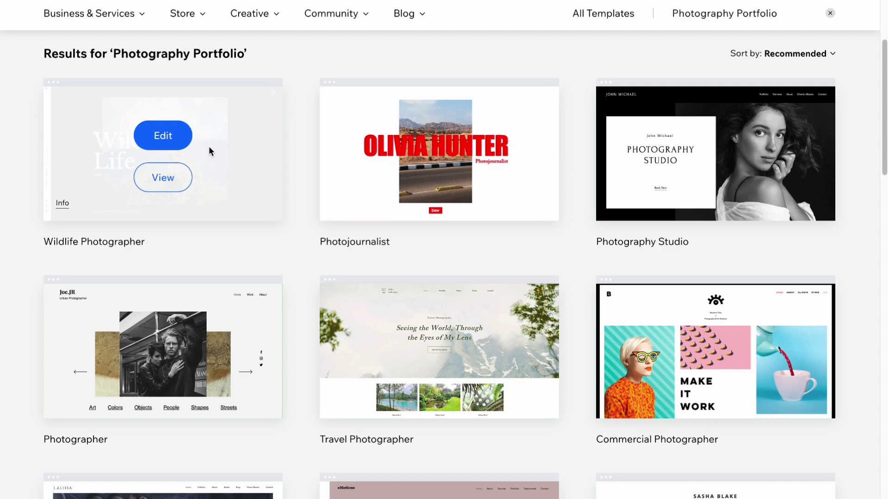
{"action": "left_click", "coordinate": [163, 182]}
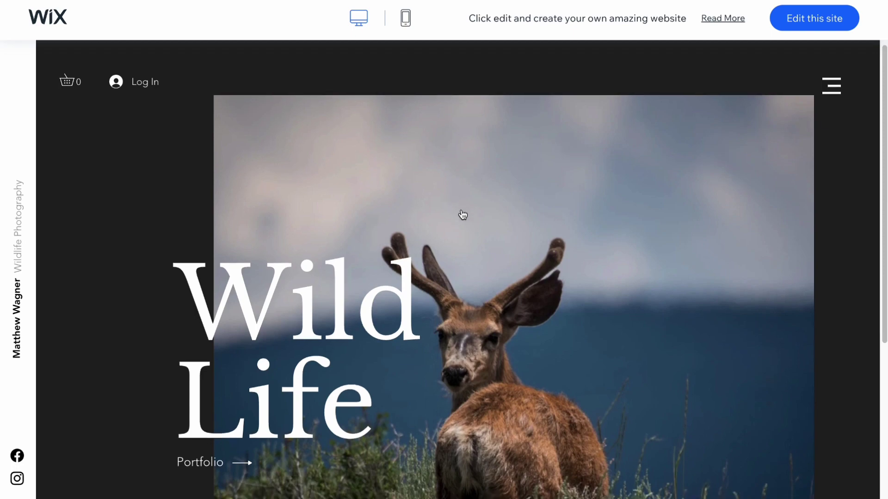
- Open the template's PORTFOLIO page from its menu and scroll through the wildlife gallery
{"action": "scroll", "coordinate": [462, 213], "scroll_direction": "down", "scroll_amount": 5}
{"action": "scroll", "coordinate": [462, 211], "scroll_direction": "up", "scroll_amount": 5}
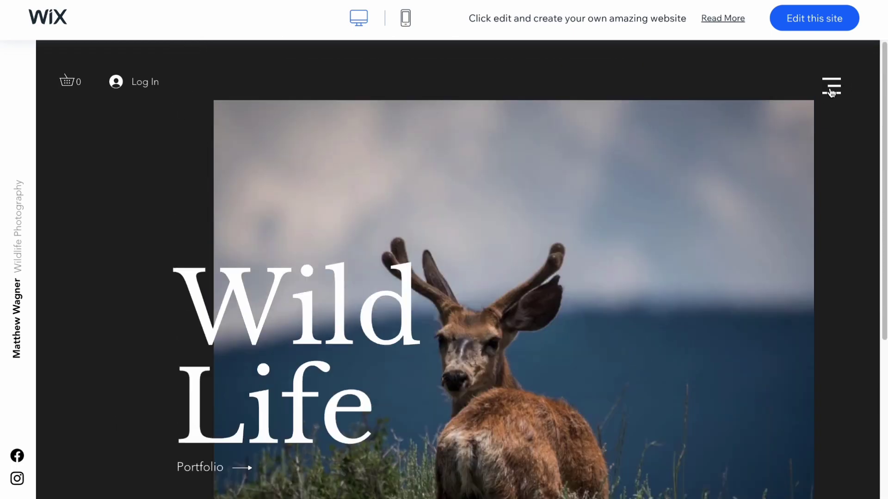
{"action": "left_click", "coordinate": [831, 90]}
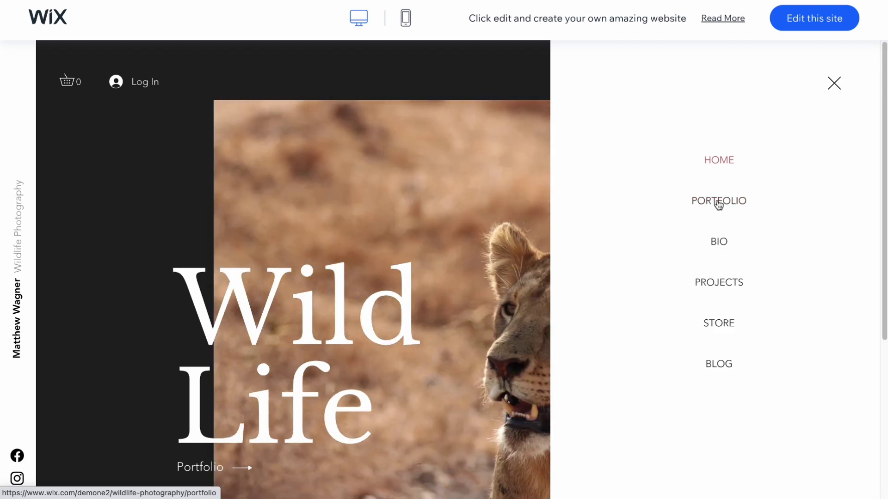
{"action": "left_click", "coordinate": [718, 202]}
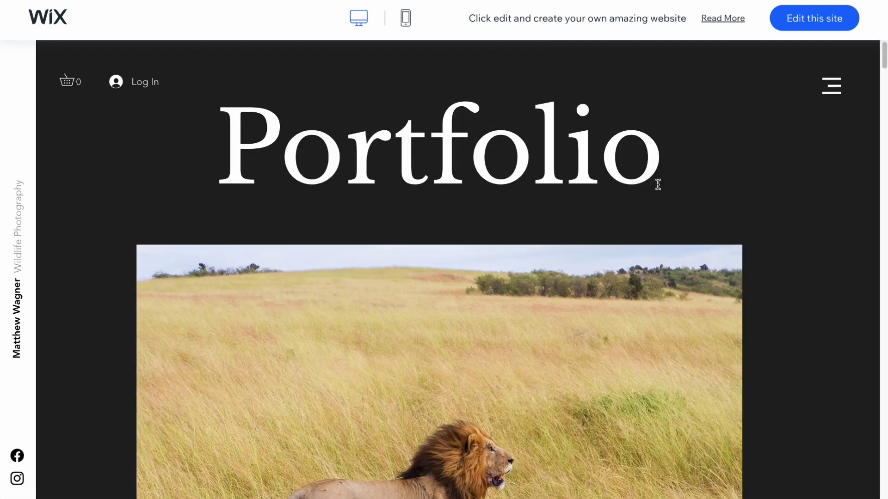
{"action": "scroll", "coordinate": [658, 185], "scroll_direction": "down", "scroll_amount": 10}
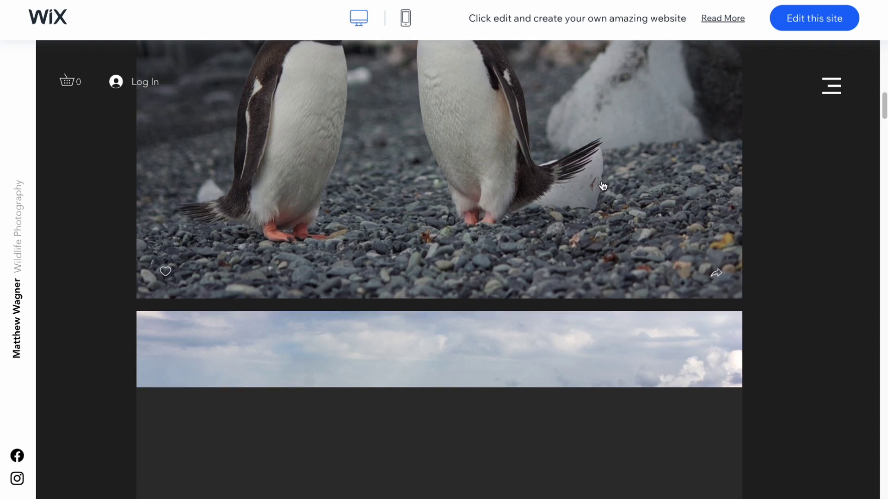
{"action": "scroll", "coordinate": [603, 186], "scroll_direction": "down", "scroll_amount": 10}
{"action": "scroll", "coordinate": [604, 186], "scroll_direction": "up", "scroll_amount": 4}
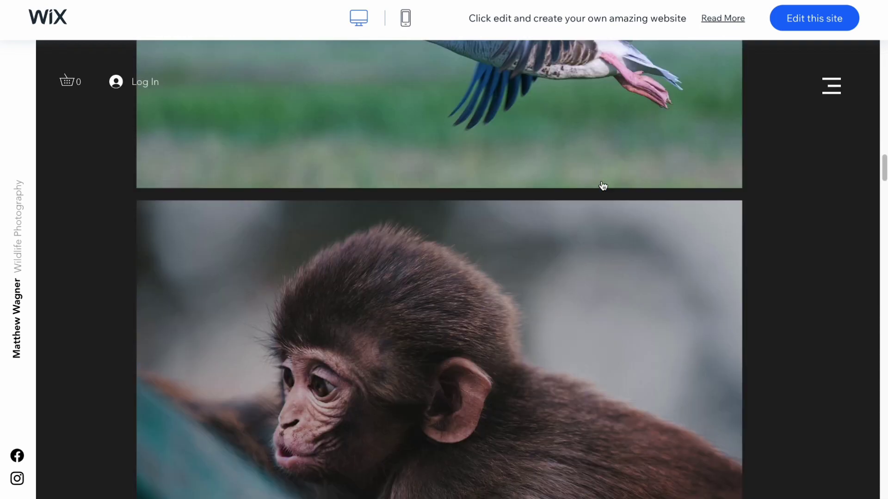
{"action": "scroll", "coordinate": [603, 185], "scroll_direction": "up", "scroll_amount": 10}
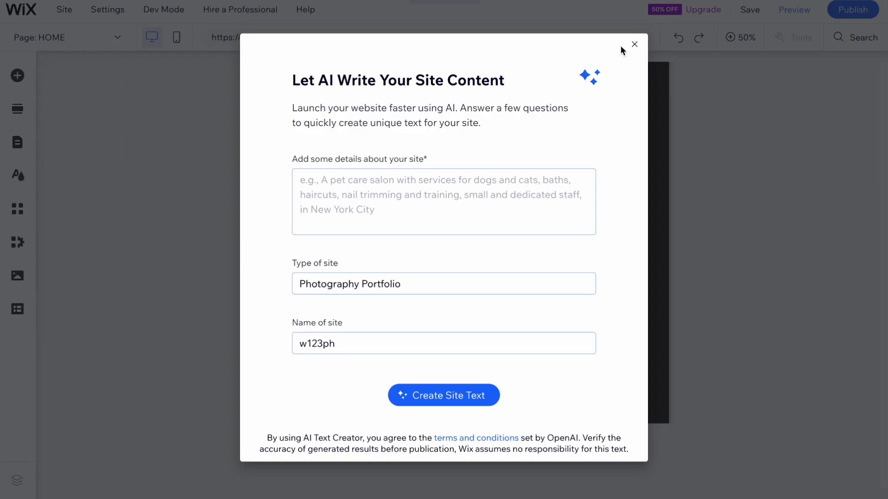
- Close the 'Let AI Write Your Site Content' dialog
{"action": "left_click", "coordinate": [633, 44]}
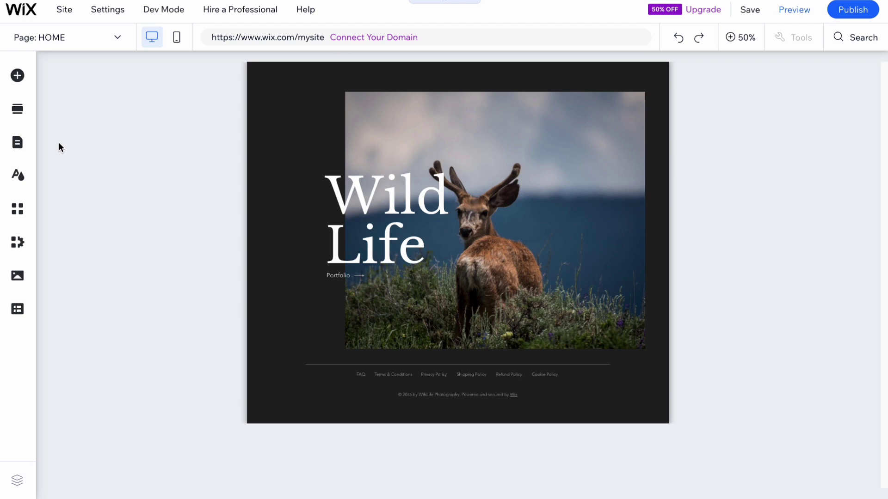
- Delete the BIO page from the site pages list
{"action": "left_click", "coordinate": [16, 145]}
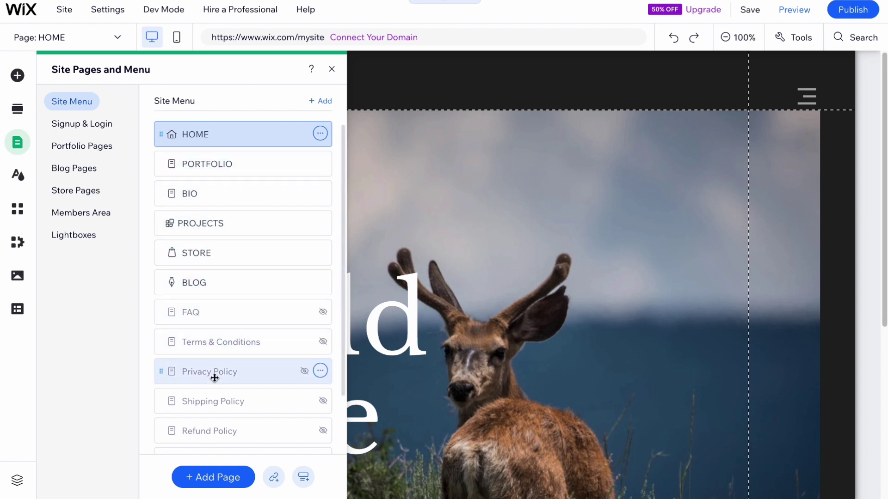
{"action": "scroll", "coordinate": [237, 419], "scroll_direction": "down", "scroll_amount": 2}
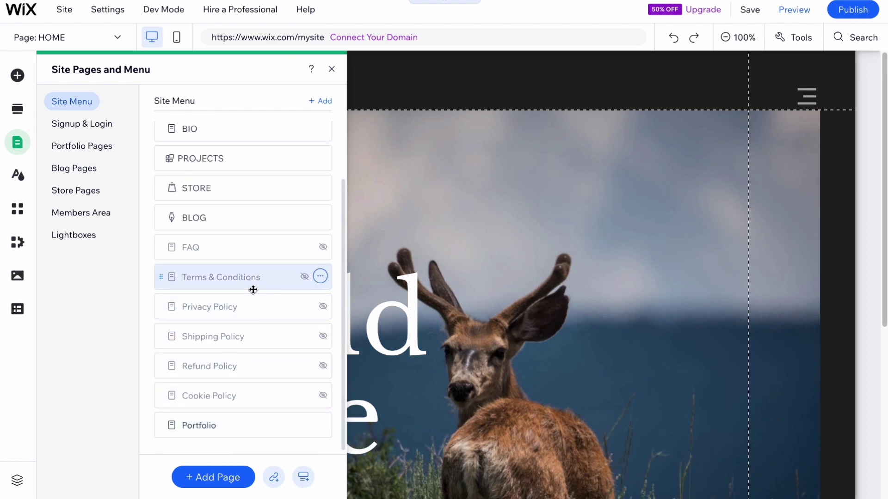
{"action": "scroll", "coordinate": [253, 290], "scroll_direction": "up", "scroll_amount": 2}
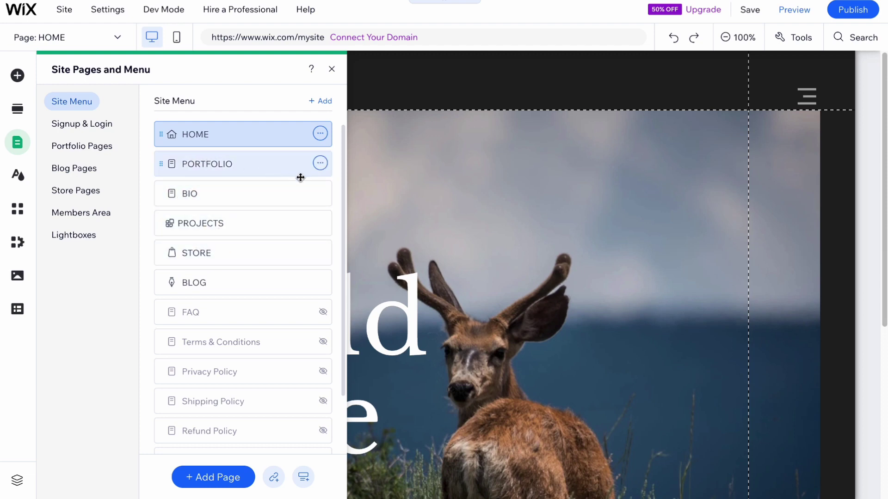
{"action": "left_click", "coordinate": [320, 194]}
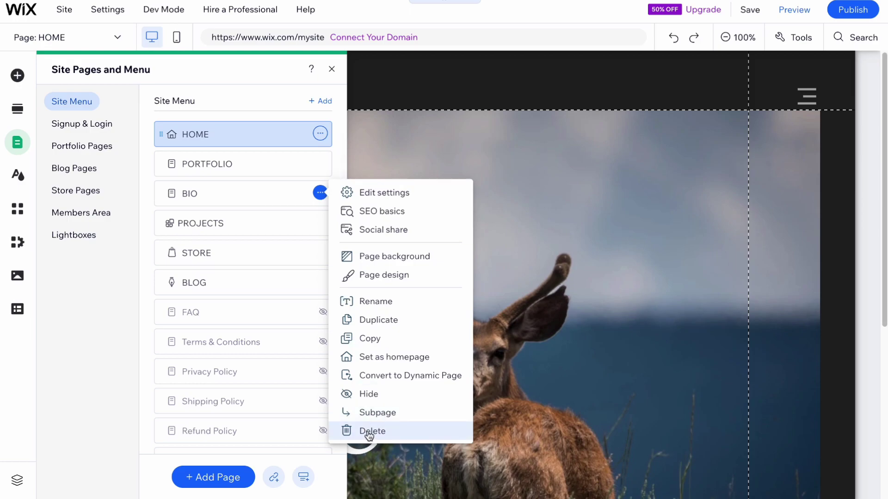
{"action": "left_click", "coordinate": [373, 427]}
{"action": "left_click", "coordinate": [569, 295]}
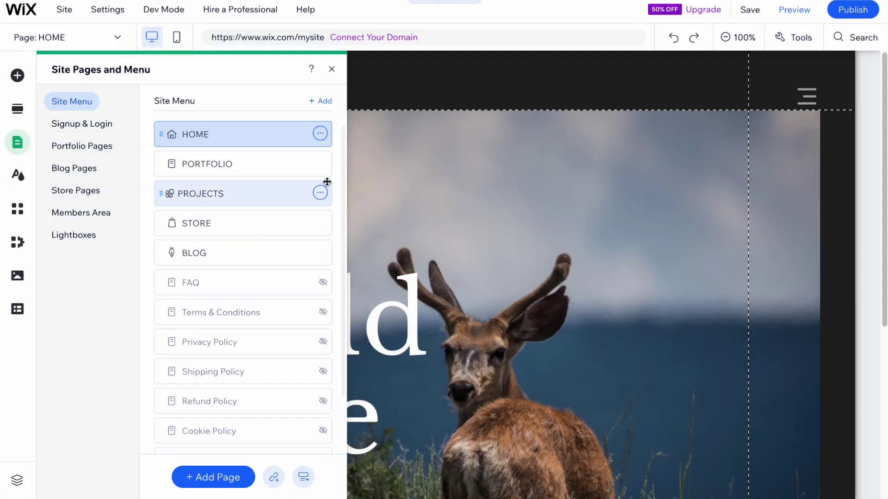
- Delete the STORE page, uninstalling the store app, and the BLOG page
{"action": "left_click", "coordinate": [320, 223]}
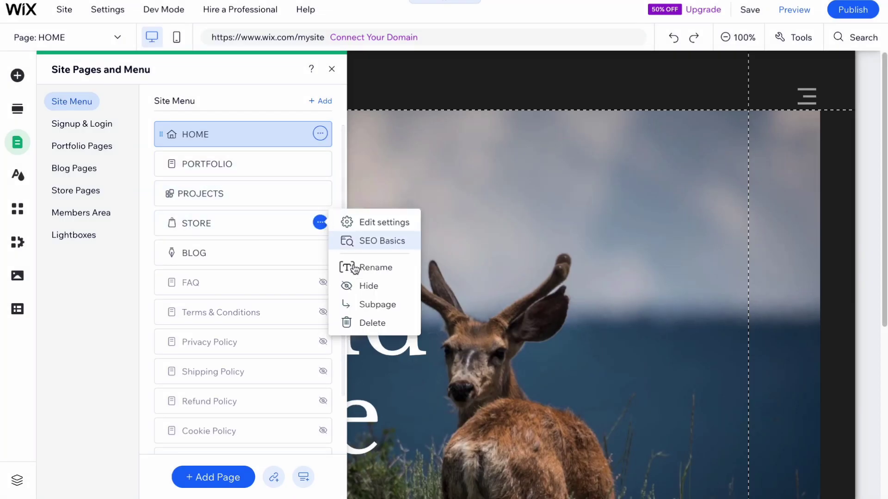
{"action": "left_click", "coordinate": [352, 322]}
{"action": "left_click", "coordinate": [577, 301]}
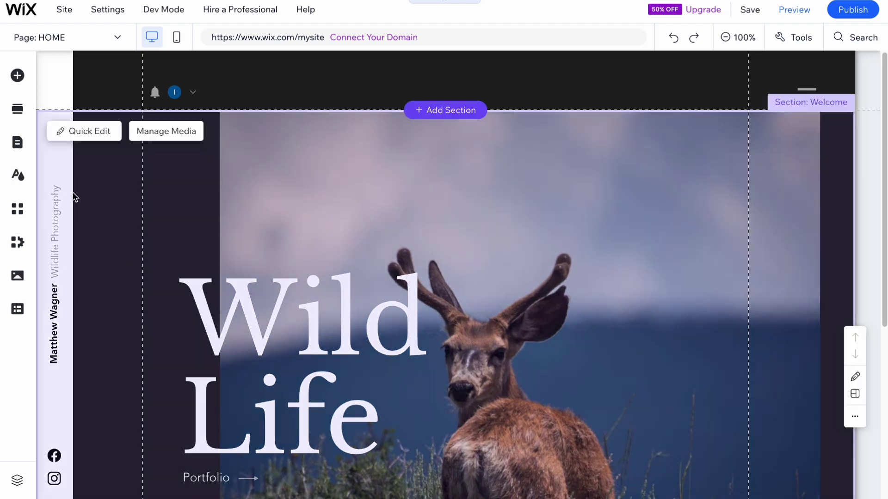
{"action": "left_click", "coordinate": [17, 142]}
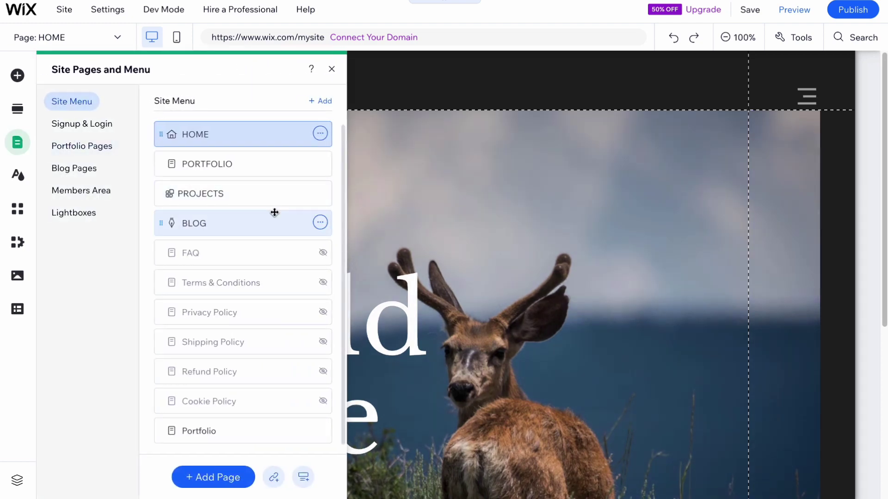
{"action": "left_click", "coordinate": [320, 223]}
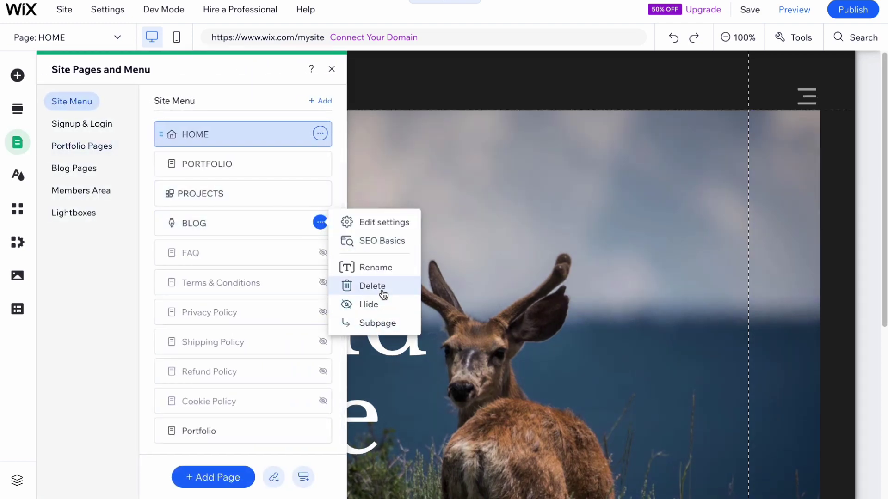
{"action": "left_click", "coordinate": [384, 286]}
{"action": "left_click", "coordinate": [574, 296]}
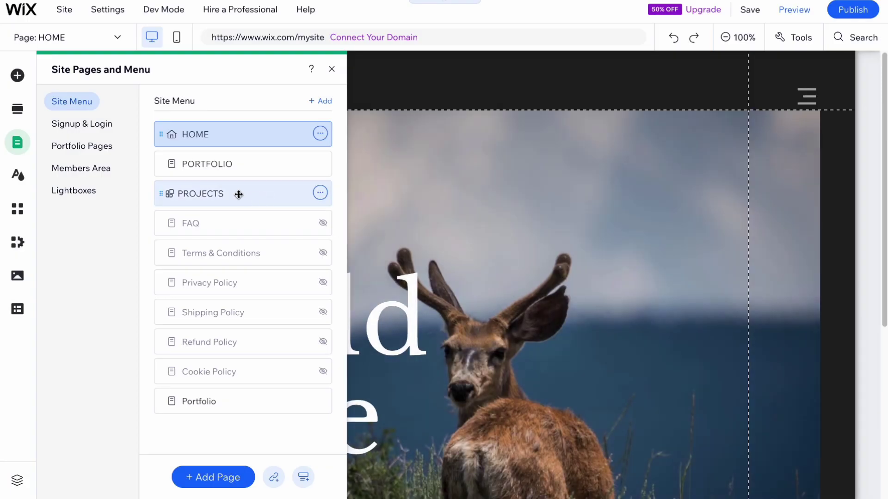
- View the PORTFOLIO and PROJECTS pages on the canvas, then return to HOME
{"action": "left_click", "coordinate": [206, 172]}
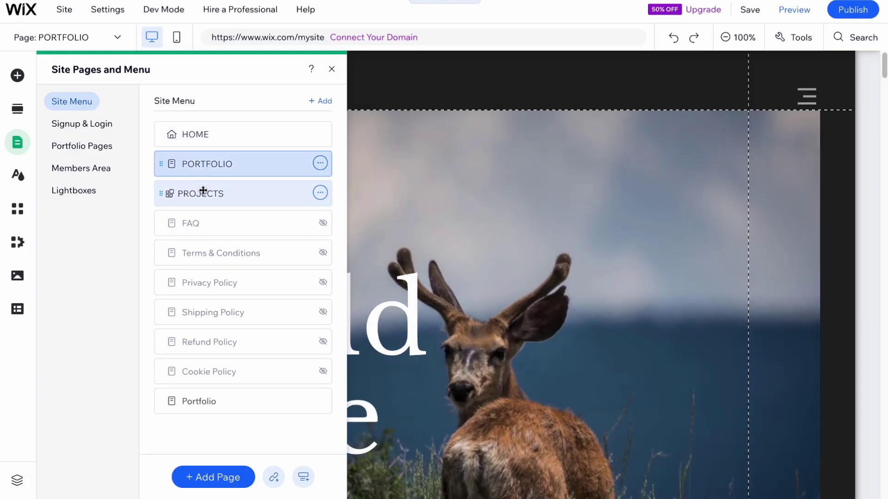
{"action": "left_click", "coordinate": [201, 194]}
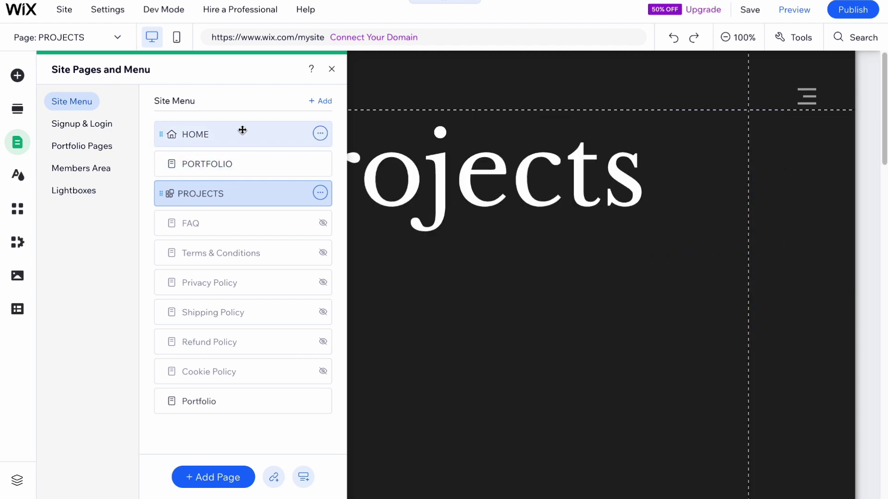
{"action": "left_click", "coordinate": [198, 132]}
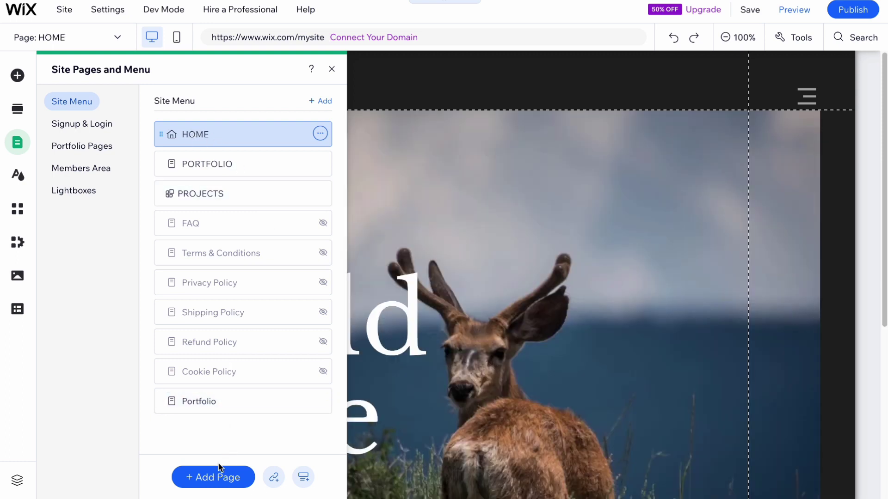
{"action": "left_click", "coordinate": [221, 481]}
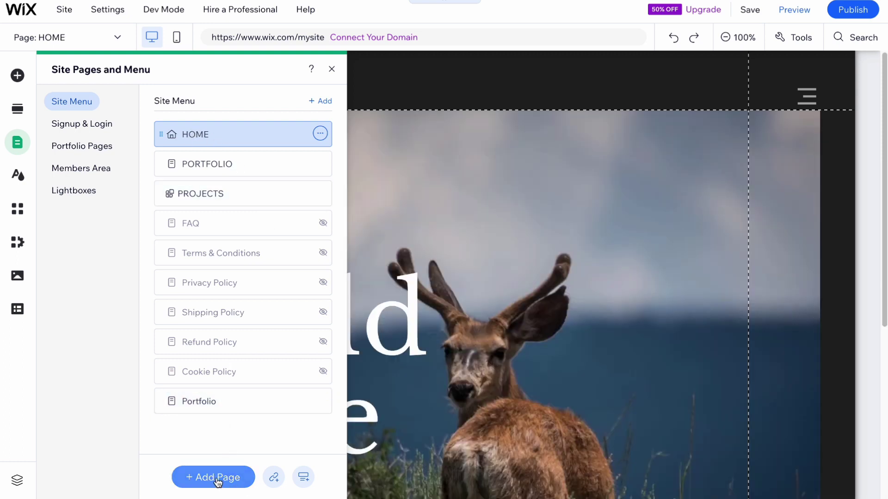
{"action": "left_click", "coordinate": [218, 481]}
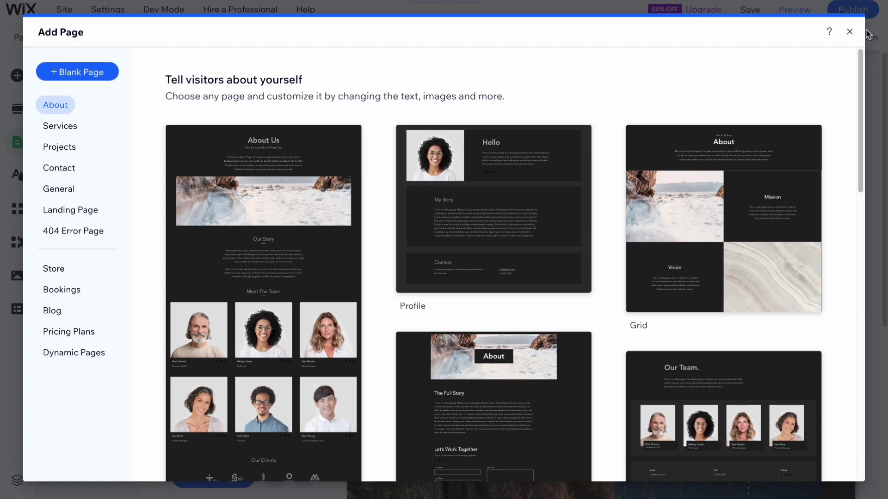
{"action": "left_click", "coordinate": [850, 31]}
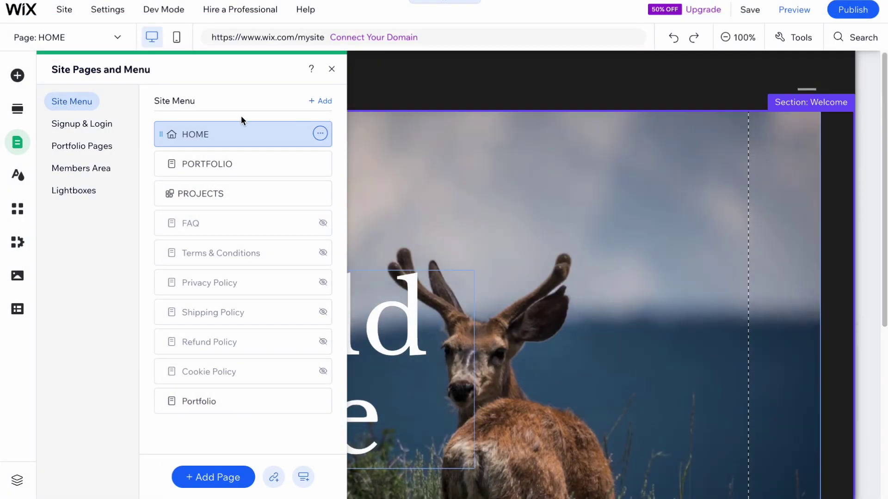
- Add the About section with a portrait to the home page
{"action": "left_click", "coordinate": [332, 69]}
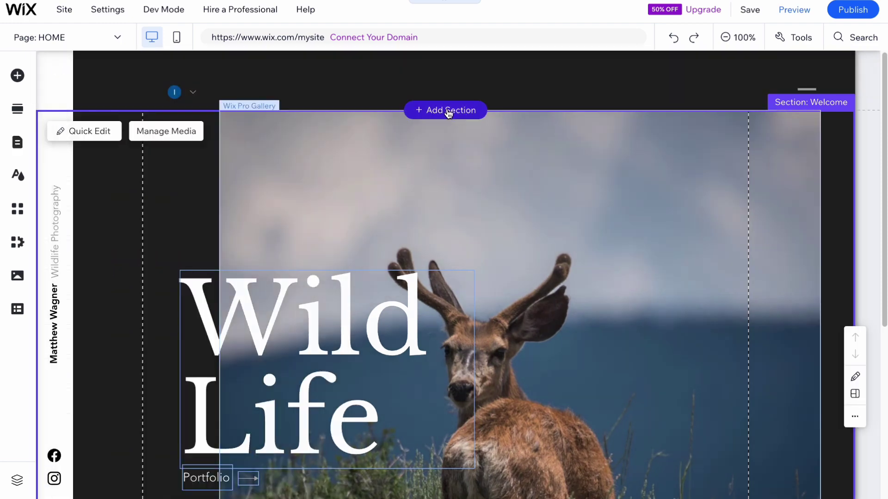
{"action": "left_click", "coordinate": [443, 111]}
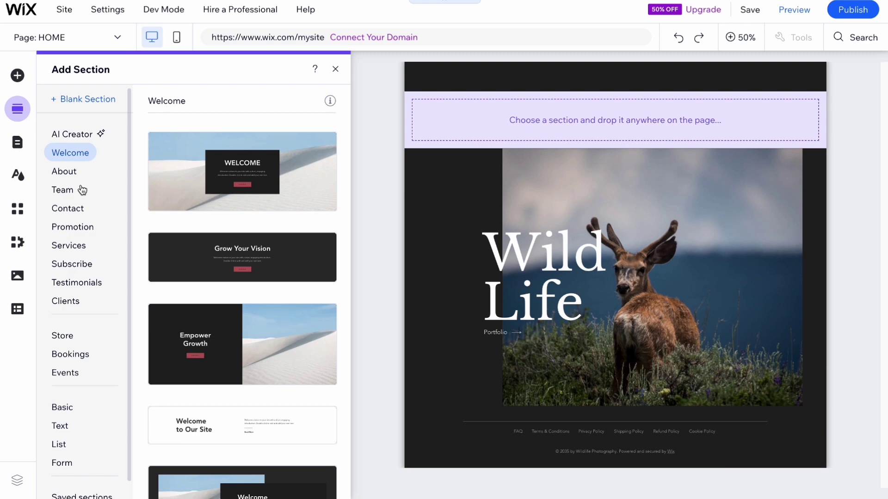
{"action": "left_click", "coordinate": [70, 174]}
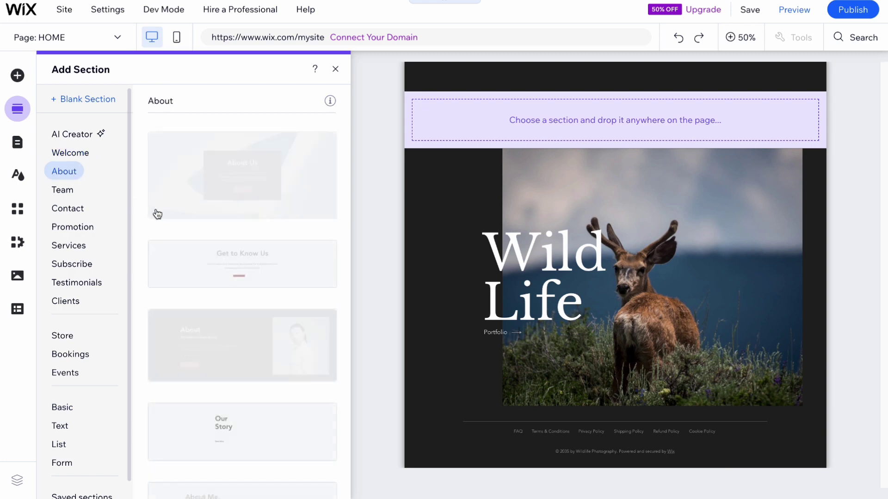
{"action": "left_click", "coordinate": [271, 353]}
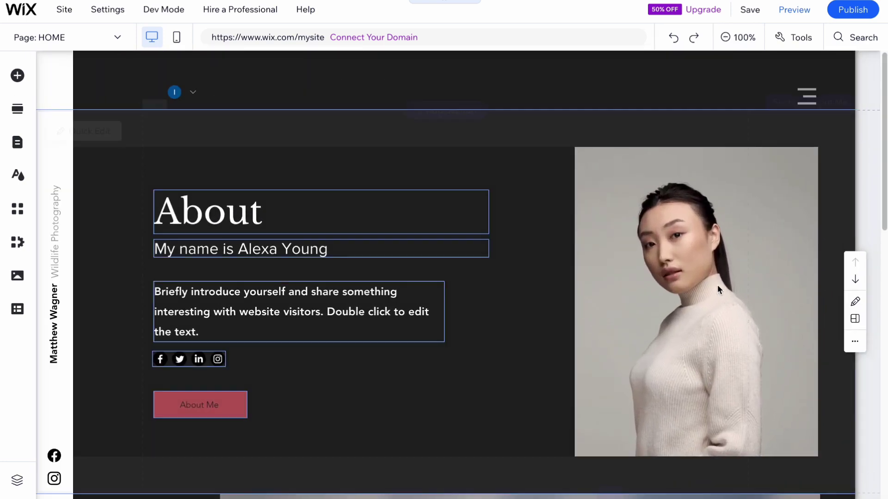
- Position the About section above Wild Life and zoom out to 50%
{"action": "scroll", "coordinate": [484, 214], "scroll_direction": "down", "scroll_amount": 6}
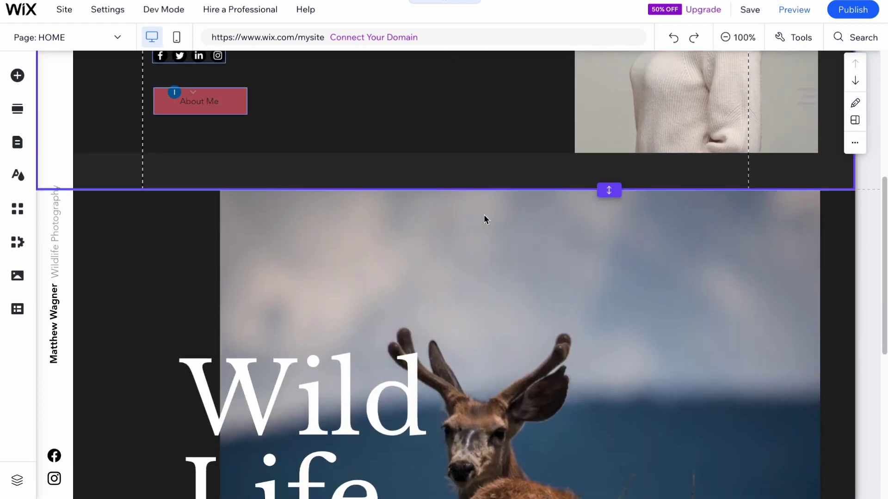
{"action": "scroll", "coordinate": [484, 215], "scroll_direction": "up", "scroll_amount": 6}
{"action": "left_click", "coordinate": [853, 342]}
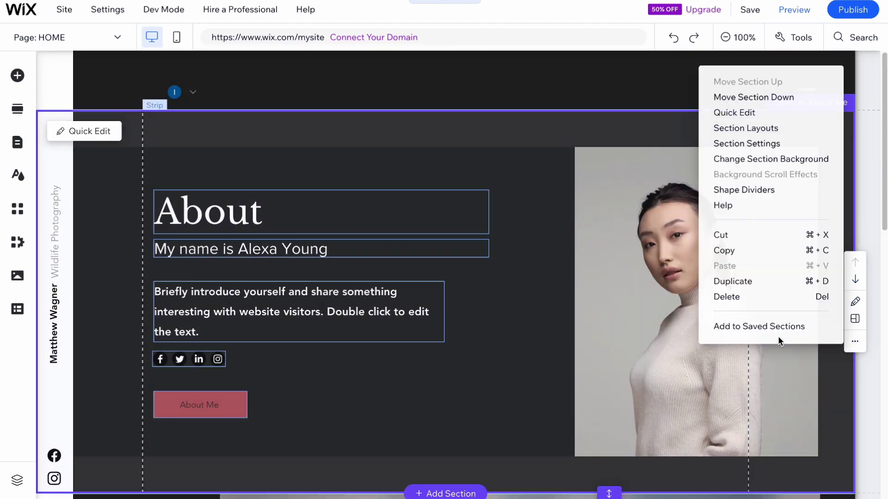
{"action": "left_click", "coordinate": [856, 281]}
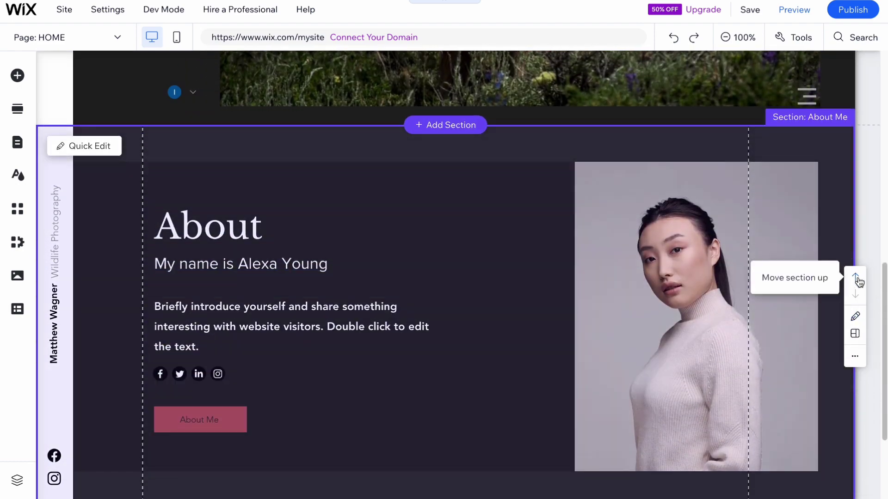
{"action": "left_click", "coordinate": [856, 280]}
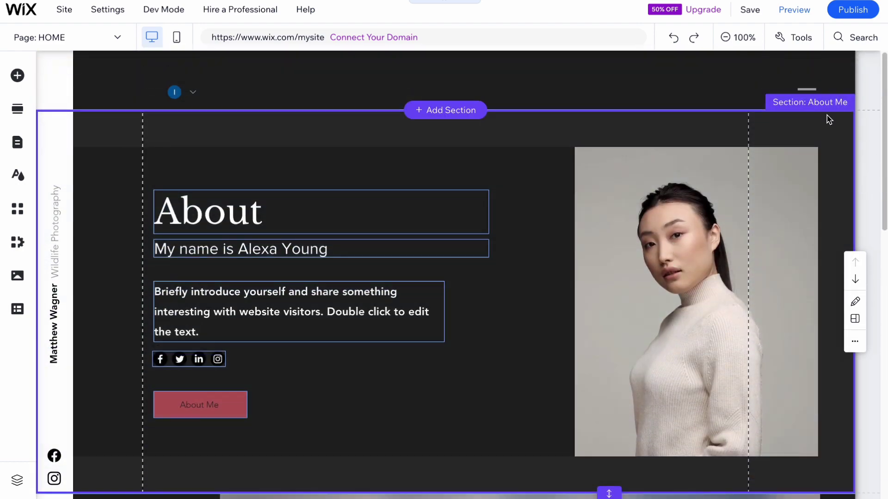
{"action": "left_click", "coordinate": [730, 42]}
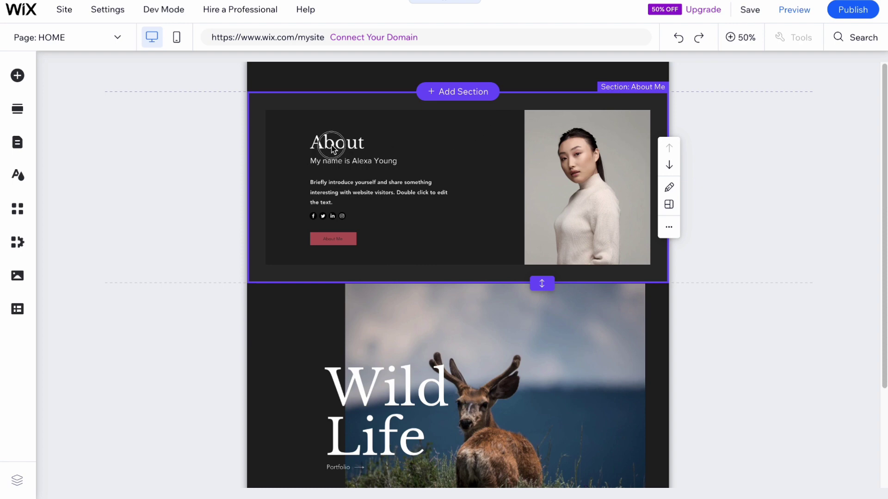
- Zoom back to 100% and drag the About intro paragraph slightly higher
{"action": "left_click", "coordinate": [335, 244]}
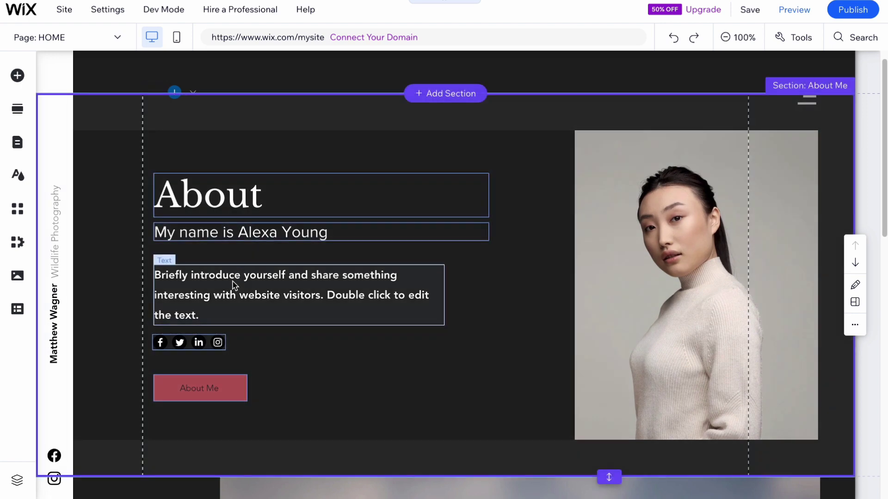
{"action": "left_click", "coordinate": [273, 279]}
{"action": "left_click_drag", "start_coordinate": [274, 278], "coordinate": [230, 277]}
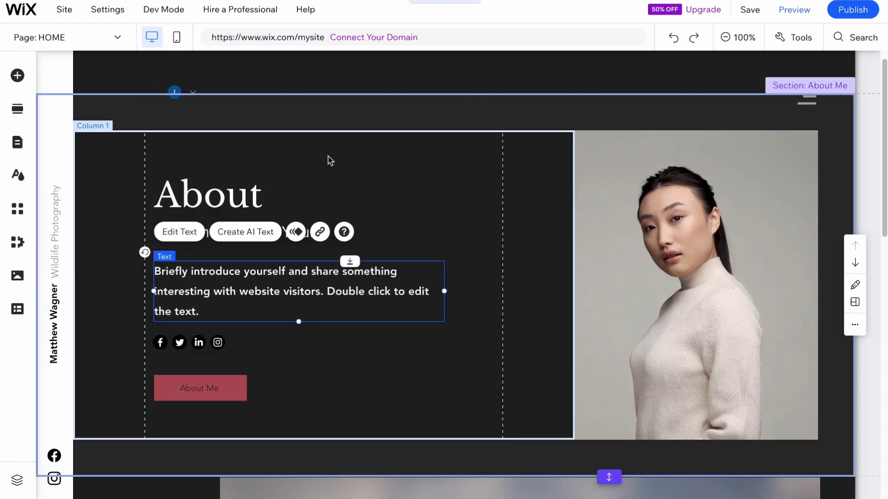
- Select the About section's left column, heading, About Me button and portrait column
{"action": "left_click", "coordinate": [331, 152]}
{"action": "left_click", "coordinate": [204, 202]}
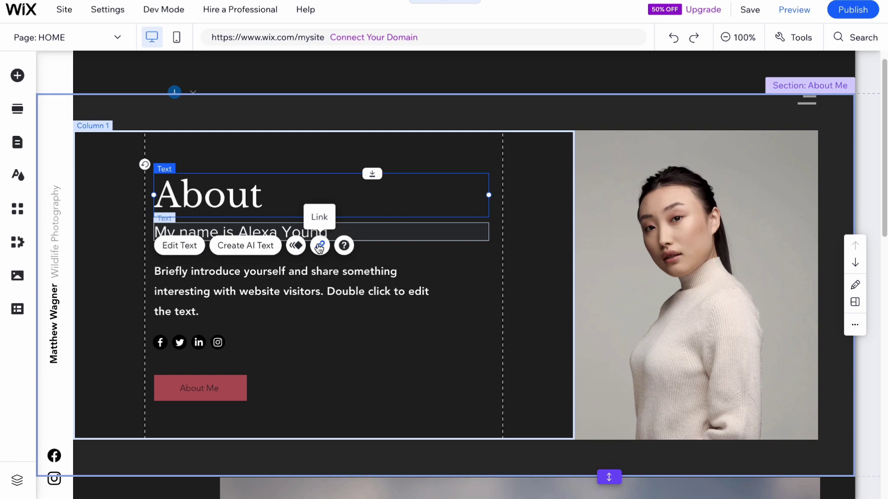
{"action": "left_click", "coordinate": [164, 384]}
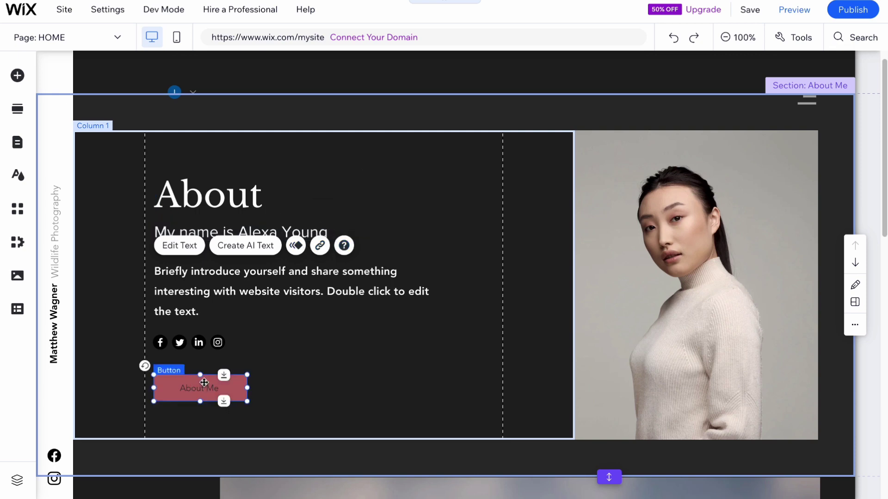
{"action": "left_click", "coordinate": [610, 214]}
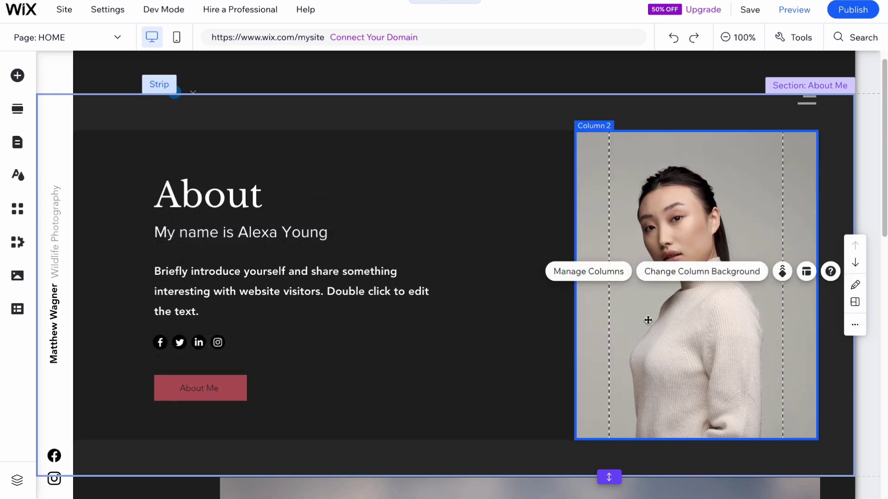
- Set the right column's background to the VR Goggles image, after trying the ladder video
{"action": "left_click", "coordinate": [679, 277]}
{"action": "scroll", "coordinate": [475, 347], "scroll_direction": "down", "scroll_amount": 1}
{"action": "scroll", "coordinate": [439, 417], "scroll_direction": "up", "scroll_amount": 1}
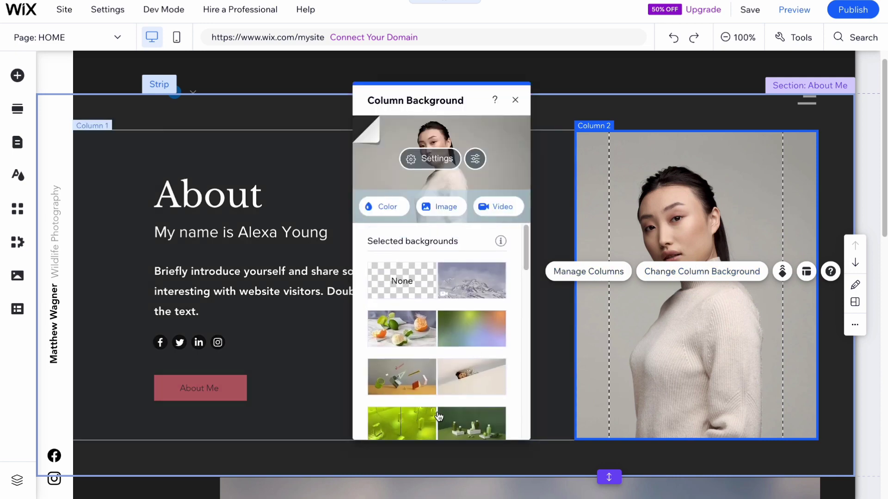
{"action": "scroll", "coordinate": [439, 417], "scroll_direction": "down", "scroll_amount": 5}
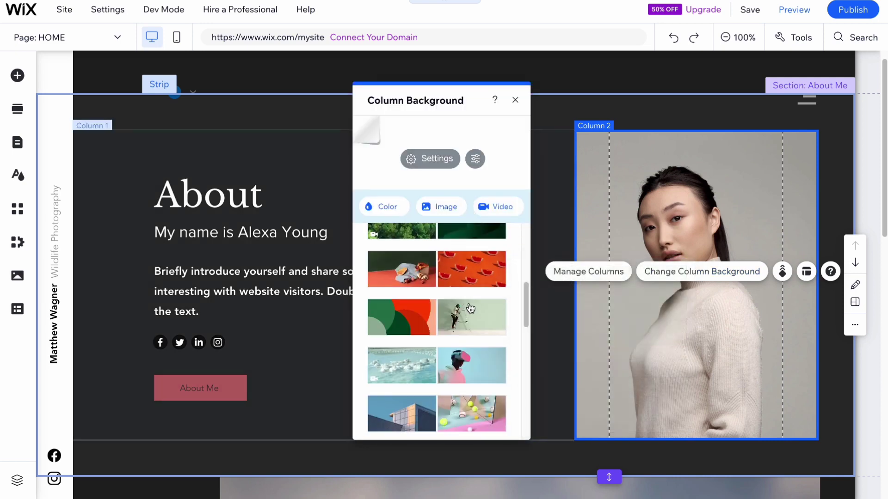
{"action": "left_click", "coordinate": [470, 308]}
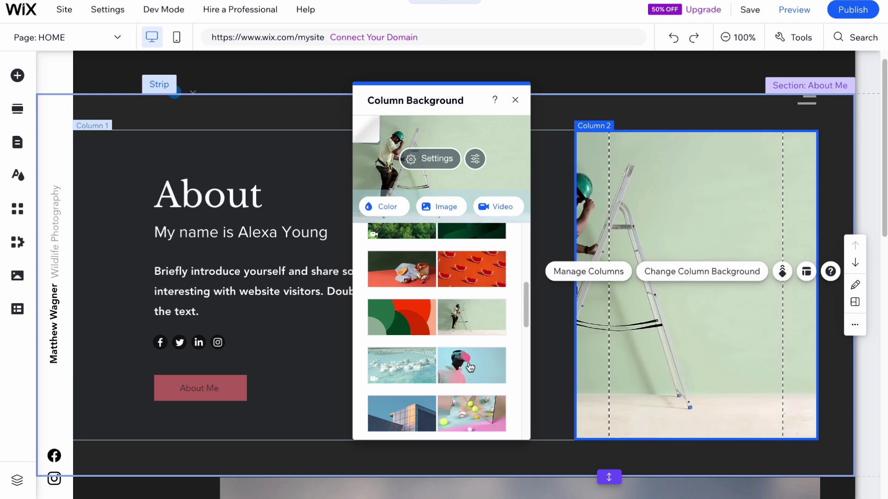
{"action": "left_click", "coordinate": [470, 367]}
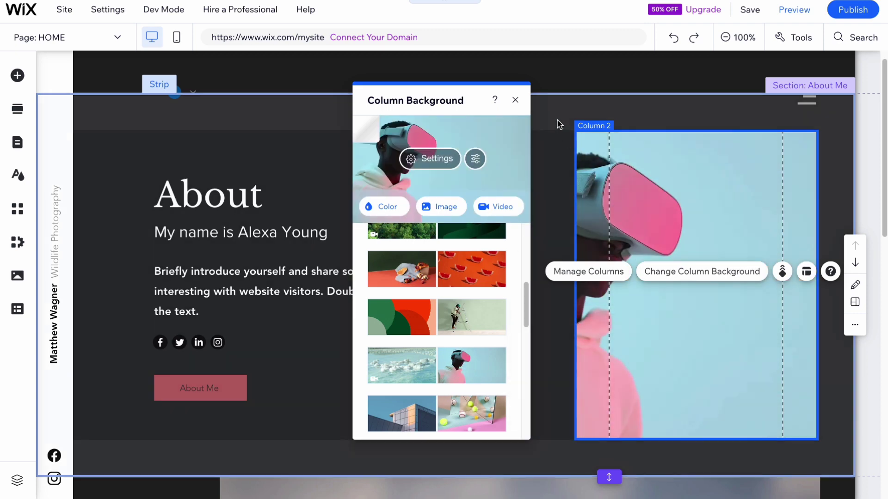
{"action": "left_click", "coordinate": [560, 124]}
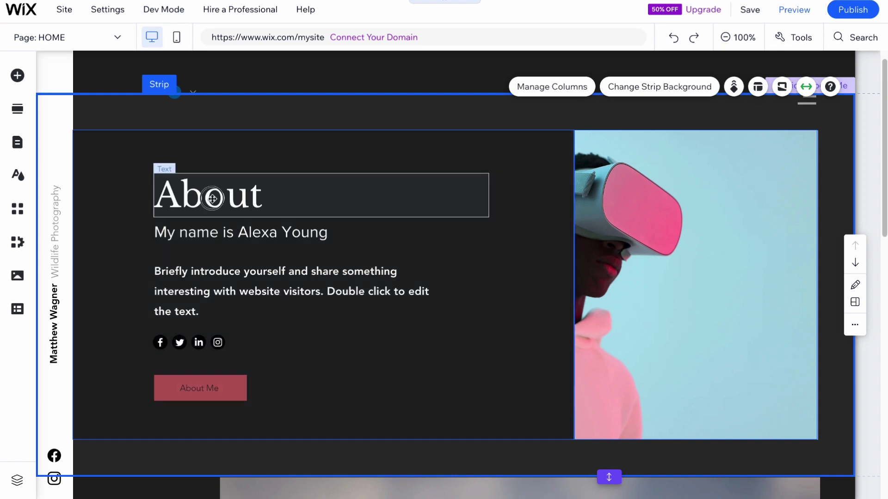
- Overwrite the About heading text (typed '13') and bring up Add Elements
{"action": "left_click", "coordinate": [212, 198]}
{"action": "left_click", "coordinate": [181, 244]}
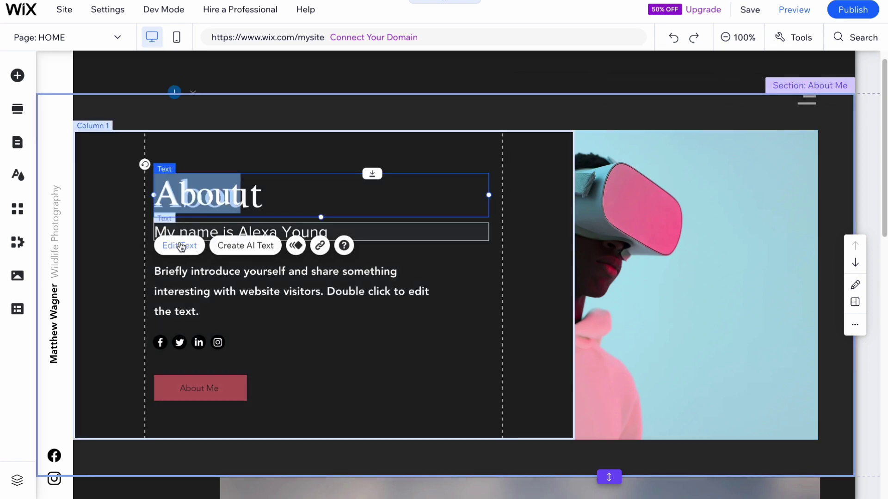
{"action": "type", "text": "13"}
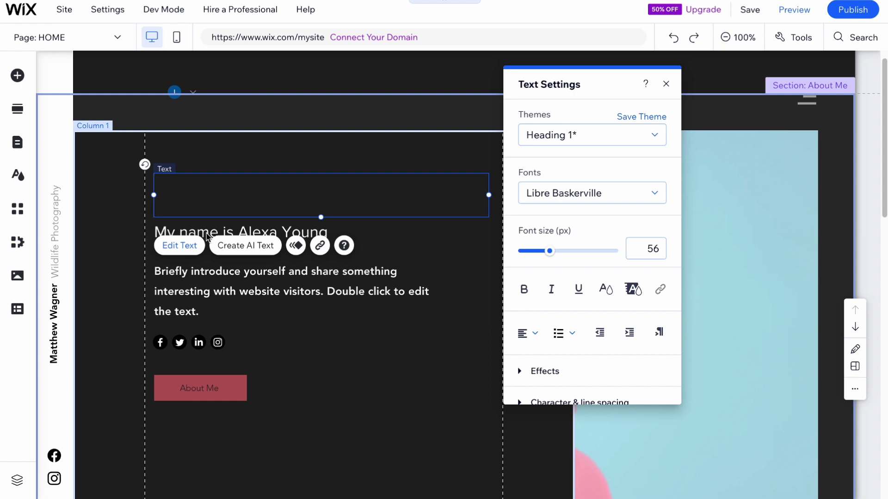
{"action": "left_click", "coordinate": [296, 147]}
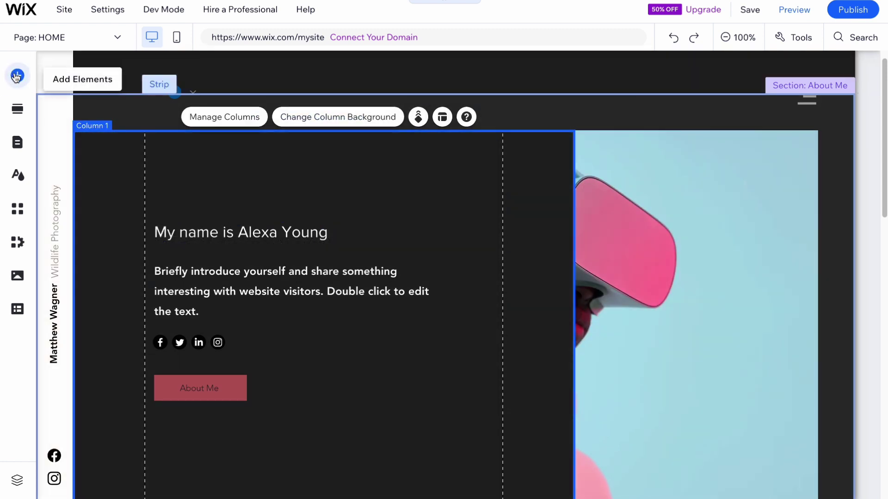
{"action": "left_click", "coordinate": [17, 76]}
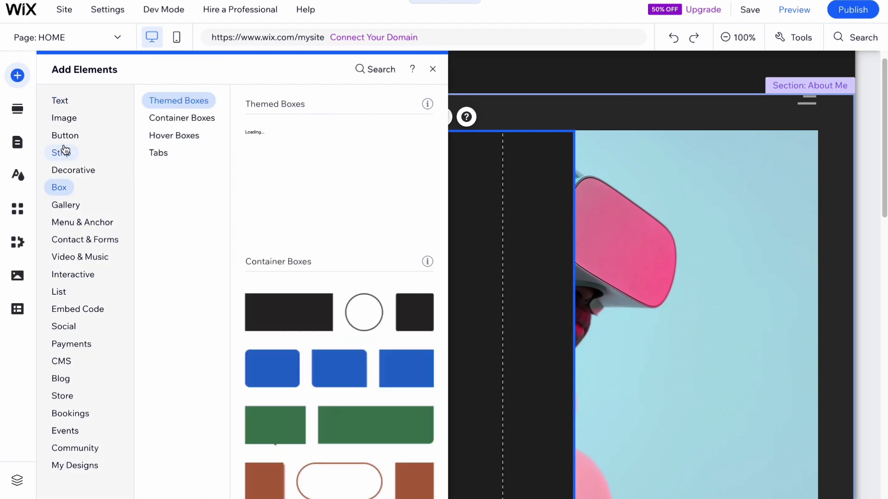
- Add a themed button to the About section and move it to the left column's top
{"action": "mouse_move", "coordinate": [71, 122]}
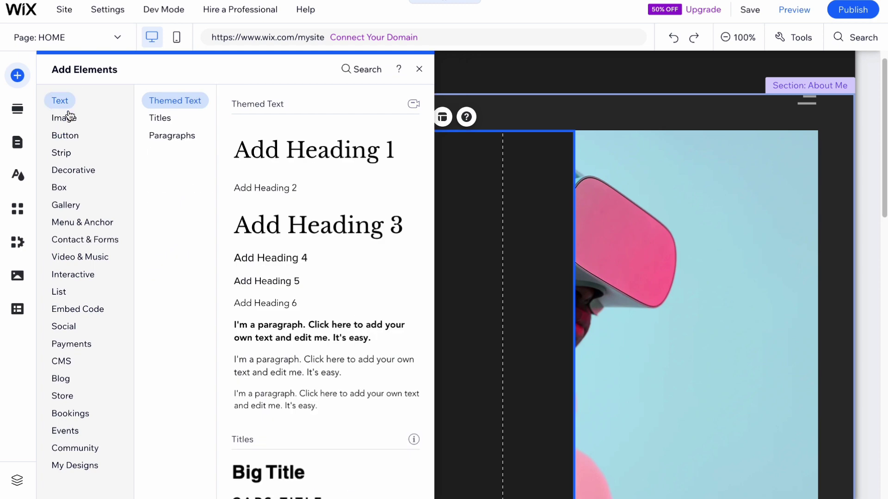
{"action": "left_click", "coordinate": [402, 184]}
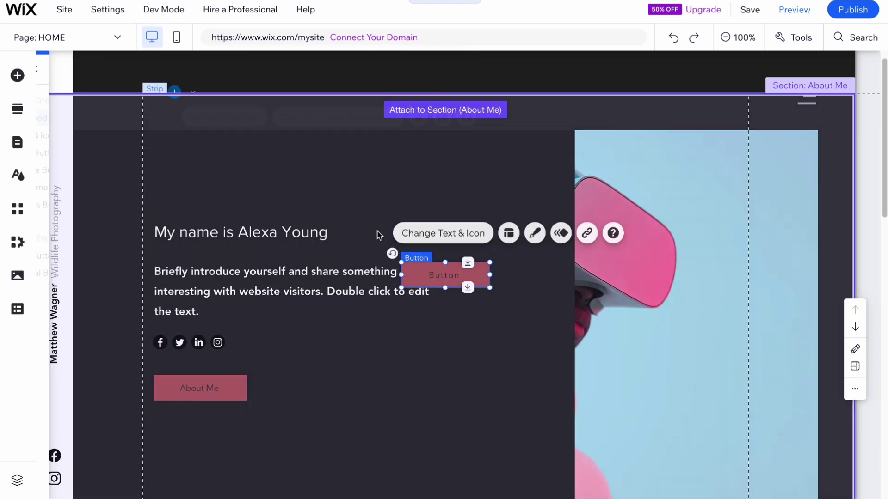
{"action": "left_click_drag", "start_coordinate": [401, 262], "coordinate": [264, 180]}
{"action": "left_click_drag", "start_coordinate": [336, 211], "coordinate": [496, 214]}
- Widen the button across the left column above the name line and check the layout
{"action": "left_click_drag", "start_coordinate": [338, 211], "coordinate": [458, 225]}
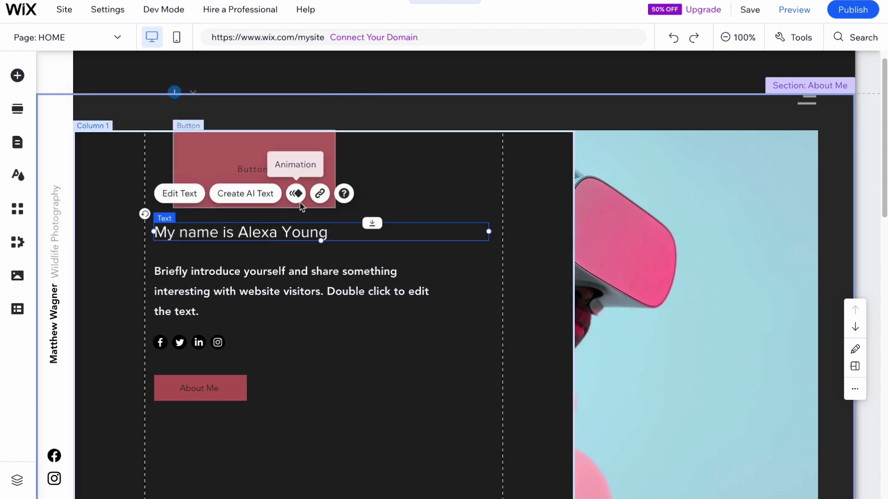
{"action": "left_click", "coordinate": [293, 160]}
{"action": "left_click_drag", "start_coordinate": [334, 207], "coordinate": [422, 184]}
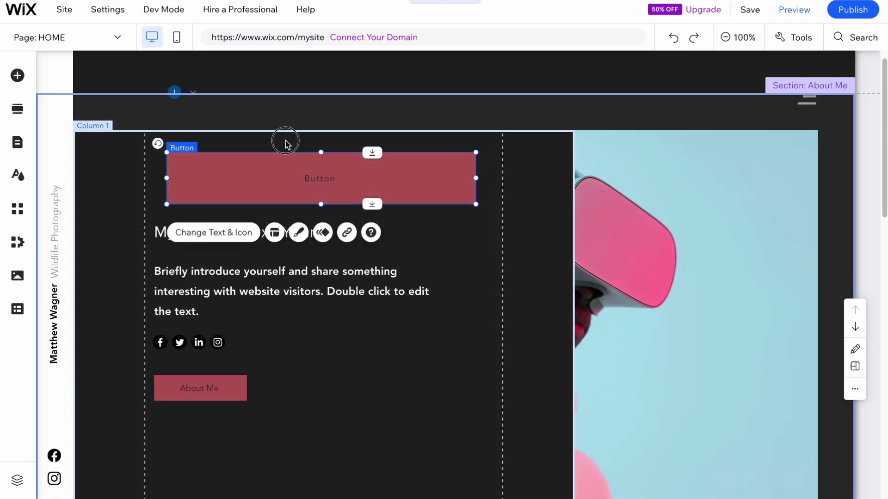
{"action": "left_click", "coordinate": [275, 141]}
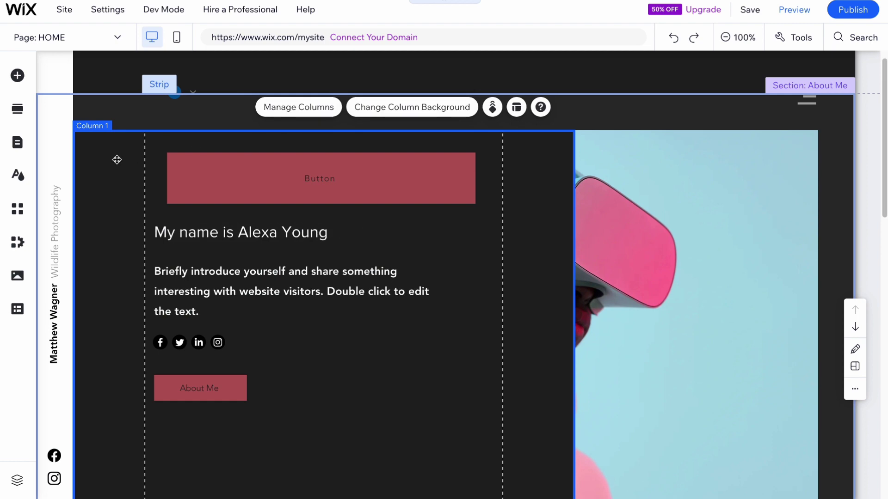
{"action": "scroll", "coordinate": [502, 290], "scroll_direction": "down", "scroll_amount": 10}
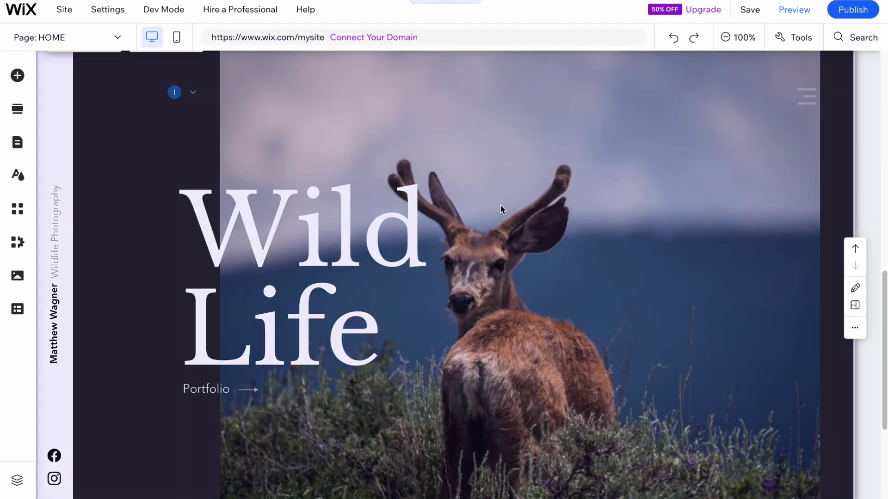
{"action": "scroll", "coordinate": [500, 205], "scroll_direction": "up", "scroll_amount": 10}
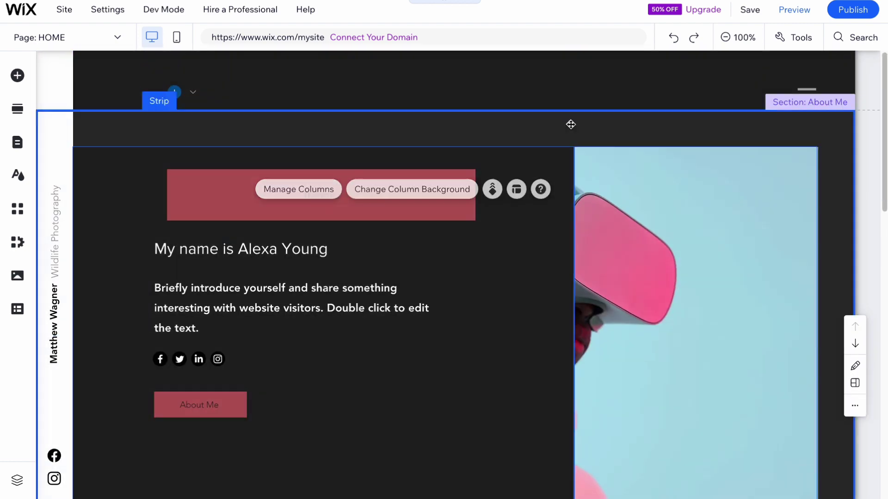
{"action": "left_click", "coordinate": [571, 124]}
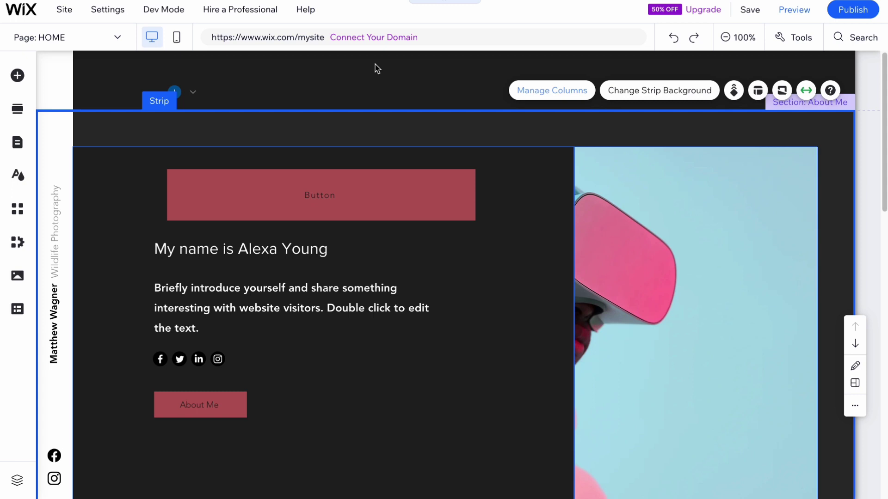
- Apply the second featured colour theme (lime and teal) in Site Design
{"action": "left_click", "coordinate": [18, 176]}
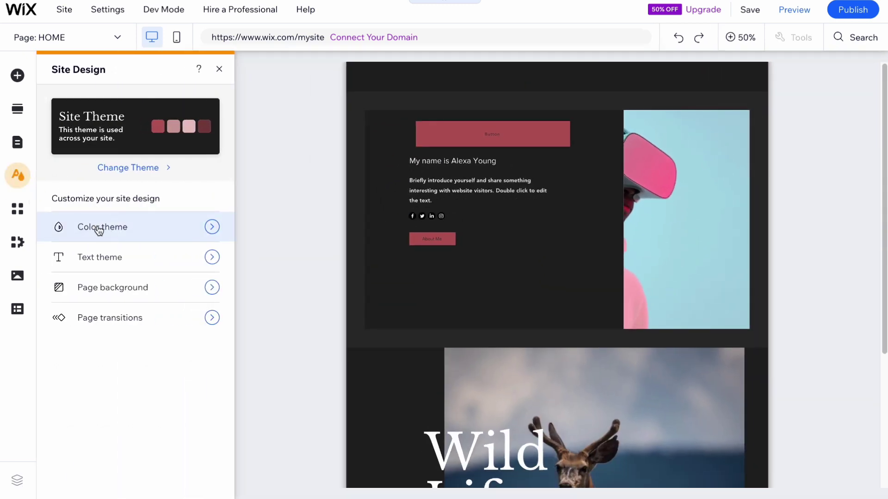
{"action": "left_click", "coordinate": [99, 230]}
{"action": "left_click", "coordinate": [159, 479]}
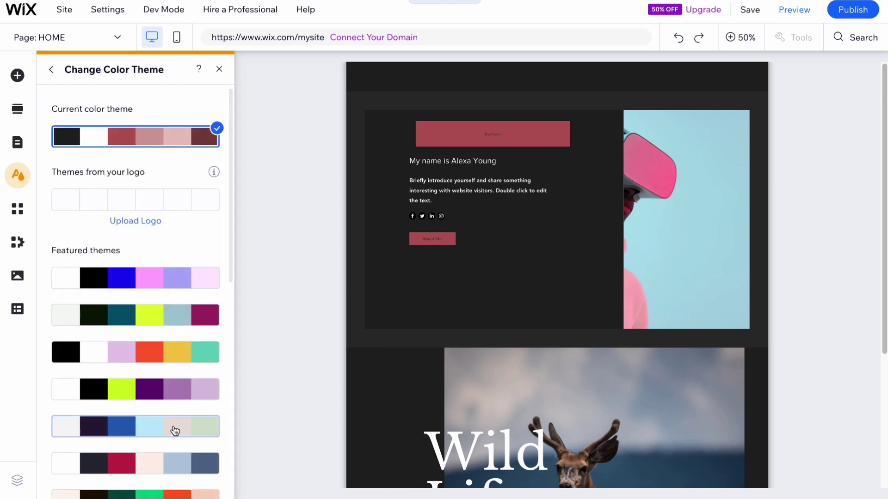
{"action": "left_click", "coordinate": [132, 393]}
{"action": "left_click", "coordinate": [147, 353]}
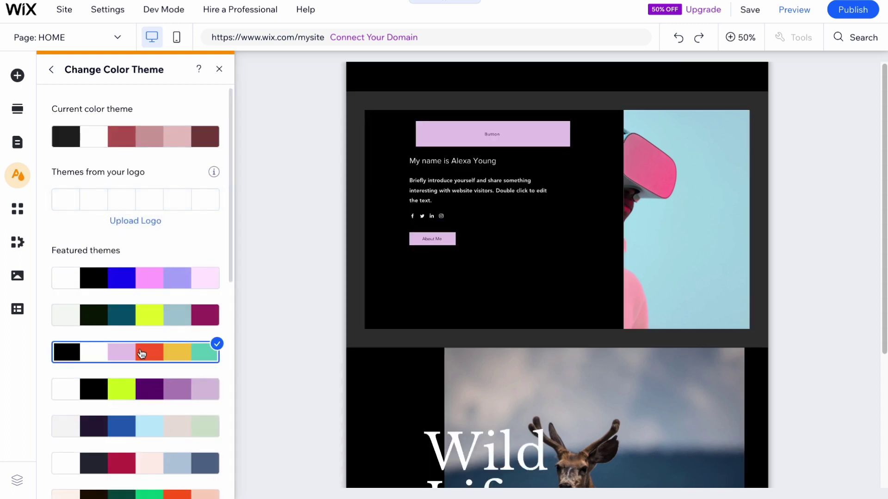
{"action": "left_click", "coordinate": [159, 313]}
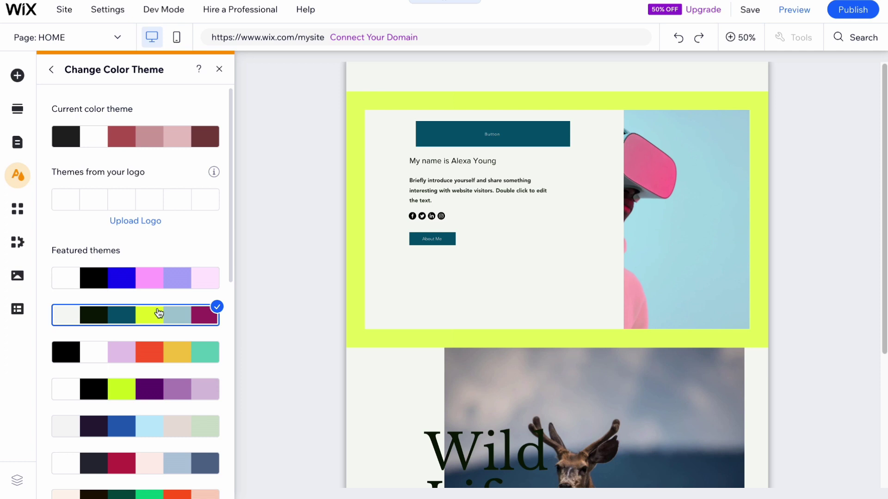
{"action": "left_click", "coordinate": [51, 69]}
{"action": "left_click", "coordinate": [52, 70]}
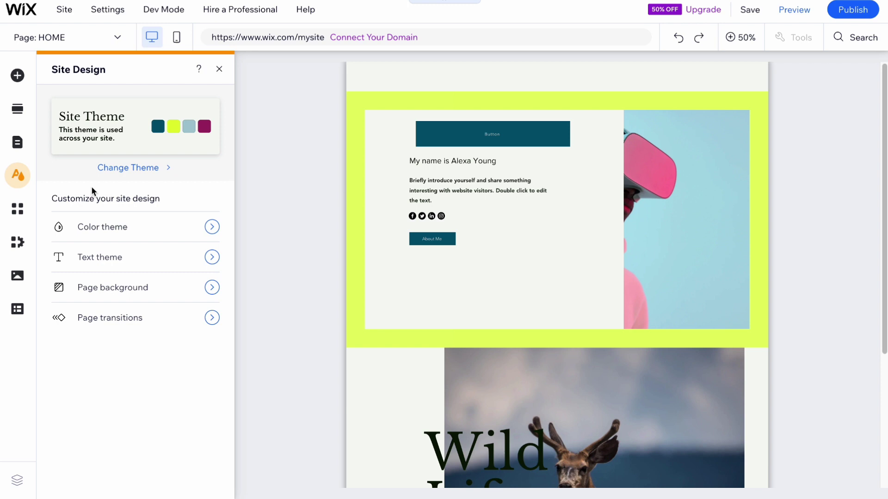
- Switch the text theme to Avenir and close the design panel
{"action": "left_click", "coordinate": [87, 258]}
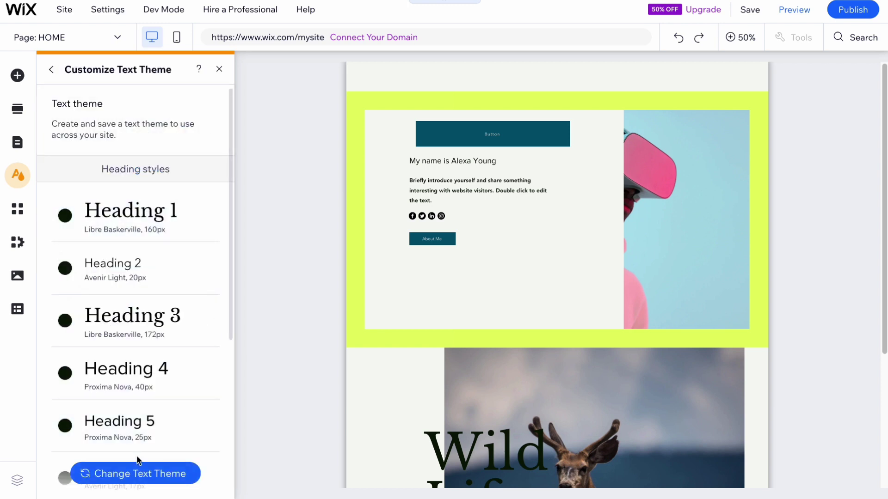
{"action": "left_click", "coordinate": [139, 475]}
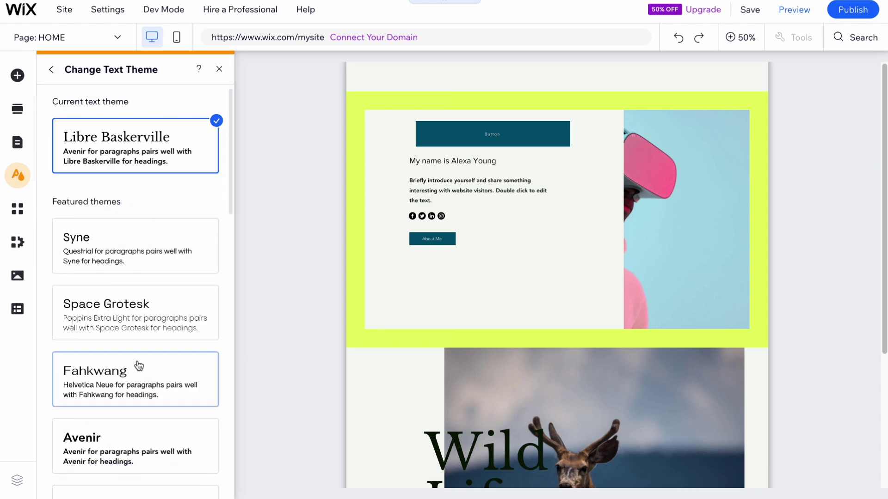
{"action": "left_click", "coordinate": [98, 446]}
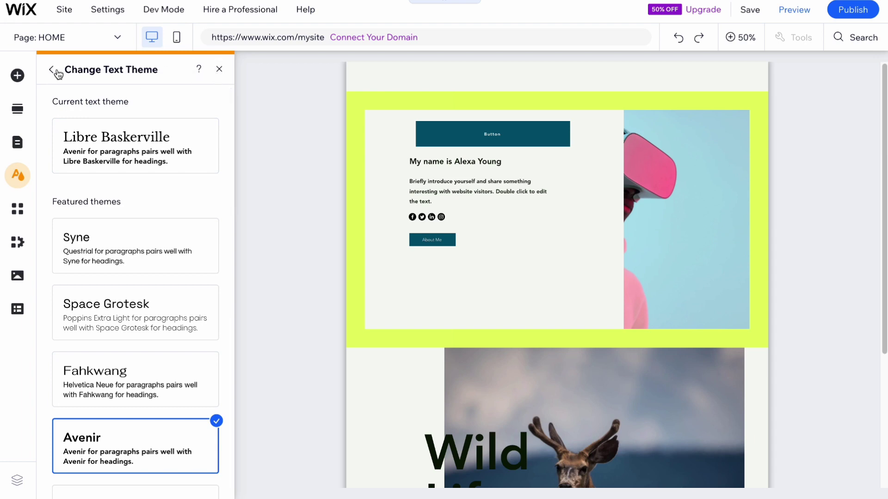
{"action": "left_click", "coordinate": [220, 69]}
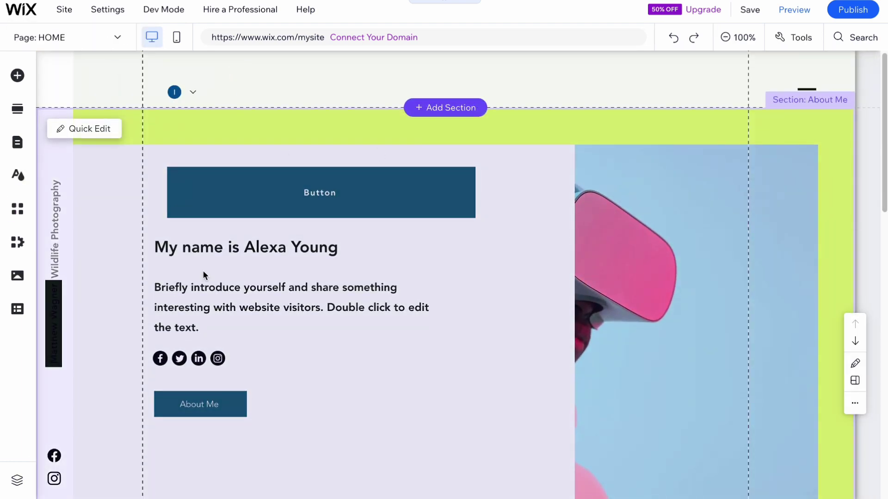
- Publish the site, then dismiss the congratulations message and the mobile editing prompt
{"action": "scroll", "coordinate": [203, 276], "scroll_direction": "down", "scroll_amount": 4}
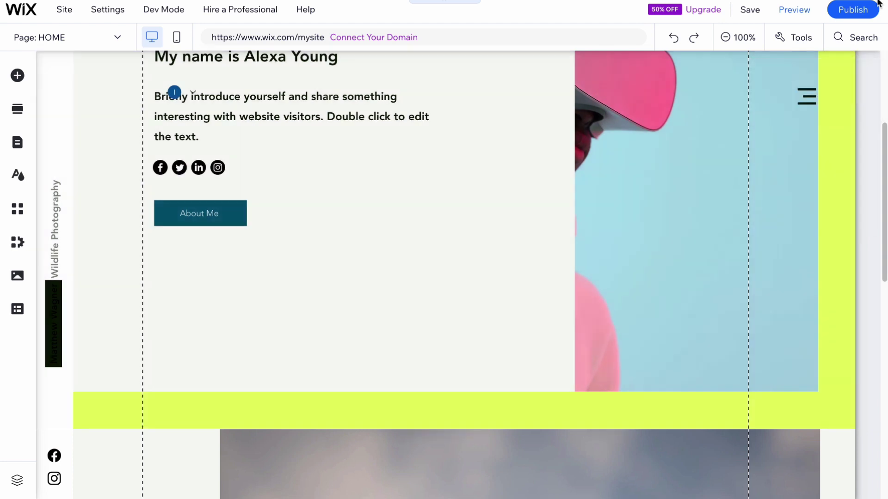
{"action": "left_click", "coordinate": [862, 10]}
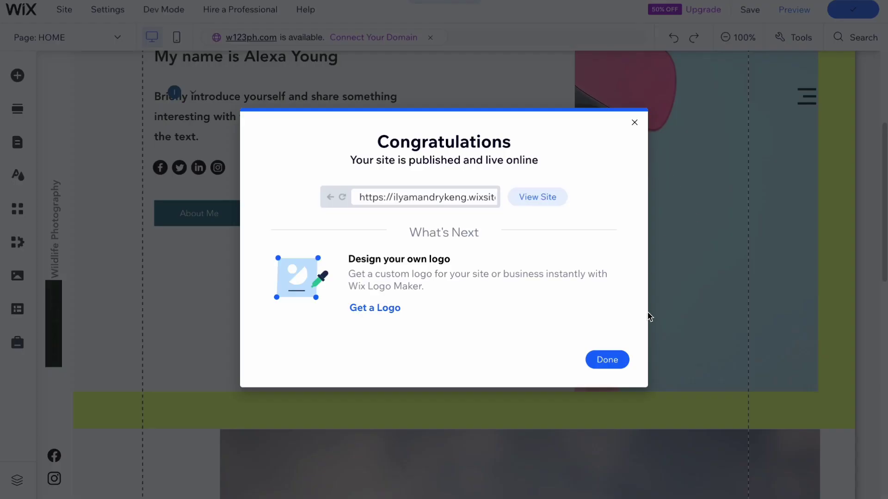
{"action": "left_click", "coordinate": [609, 359]}
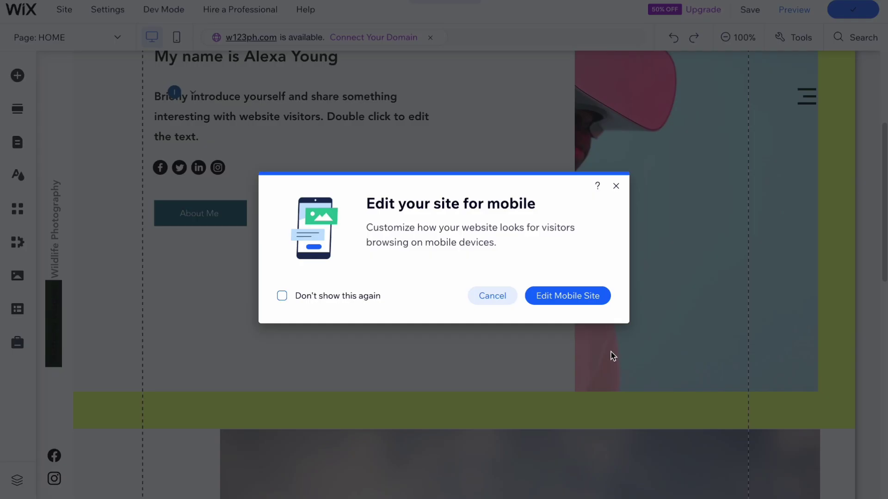
{"action": "left_click", "coordinate": [614, 188]}
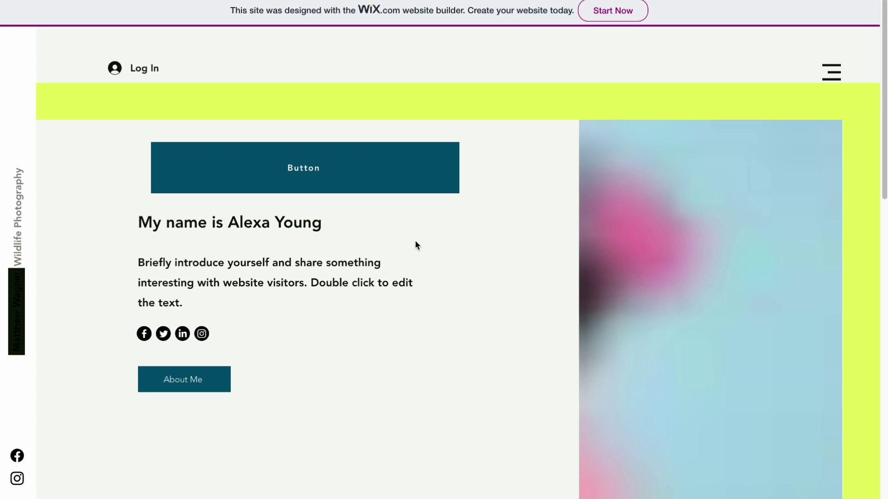
- Scroll the live site through the About and Wild Life sections to the footer and back
{"action": "scroll", "coordinate": [415, 240], "scroll_direction": "down", "scroll_amount": 5}
{"action": "scroll", "coordinate": [415, 239], "scroll_direction": "up", "scroll_amount": 5}
{"action": "scroll", "coordinate": [415, 239], "scroll_direction": "down", "scroll_amount": 2}
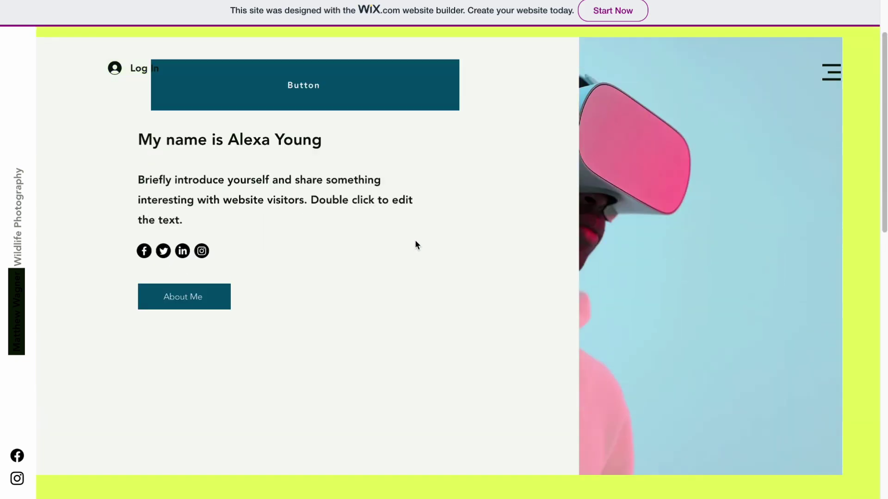
{"action": "scroll", "coordinate": [415, 241], "scroll_direction": "down", "scroll_amount": 8}
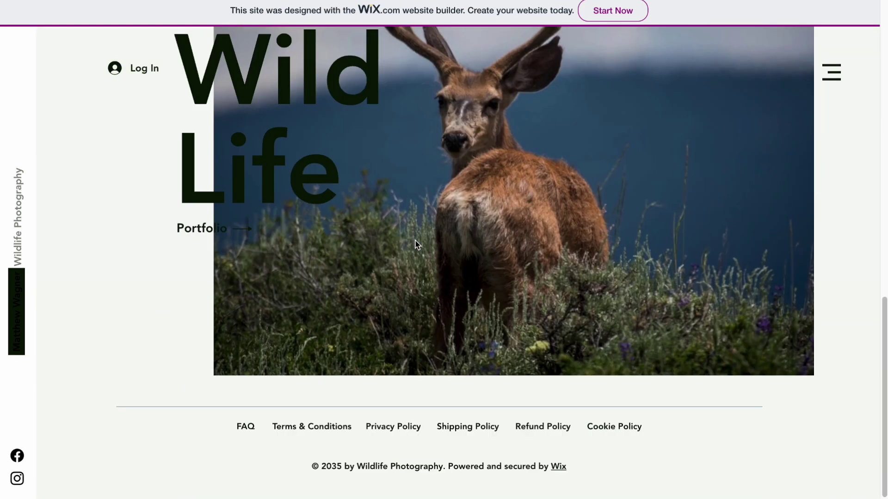
{"action": "left_click", "coordinate": [457, 197]}
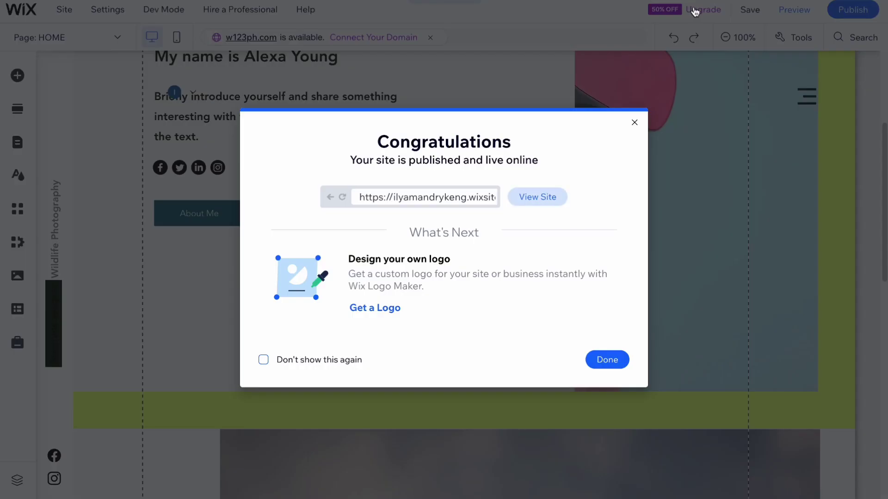
- View the empty My Albums page in the Dashboard, dismiss the storage offer, then go to Portfolio
{"action": "left_click", "coordinate": [637, 125]}
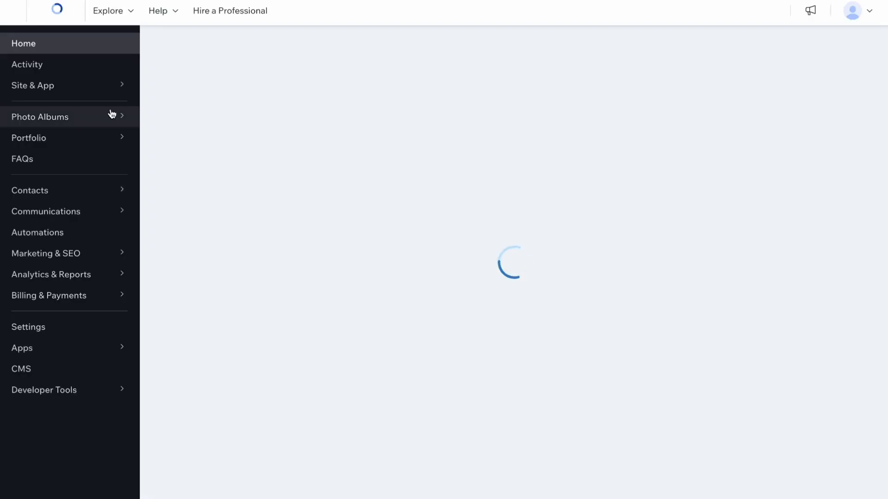
{"action": "mouse_move", "coordinate": [87, 120]}
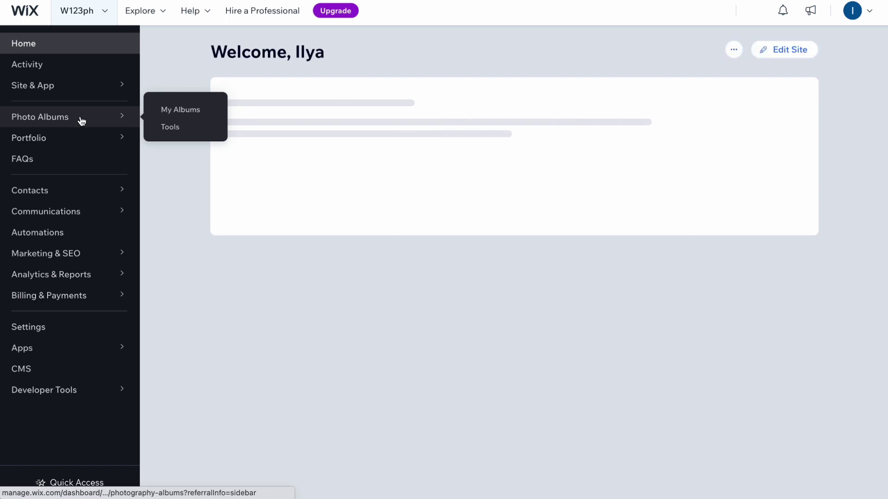
{"action": "left_click", "coordinate": [160, 179]}
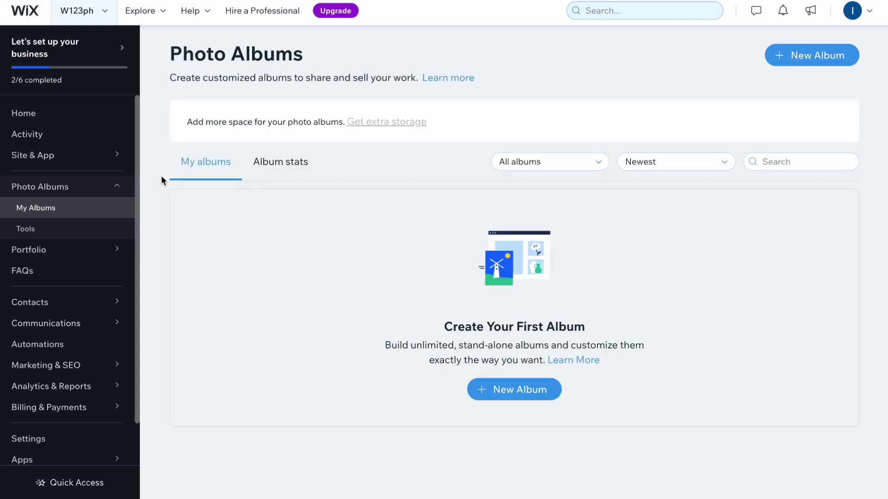
{"action": "left_click", "coordinate": [512, 143]}
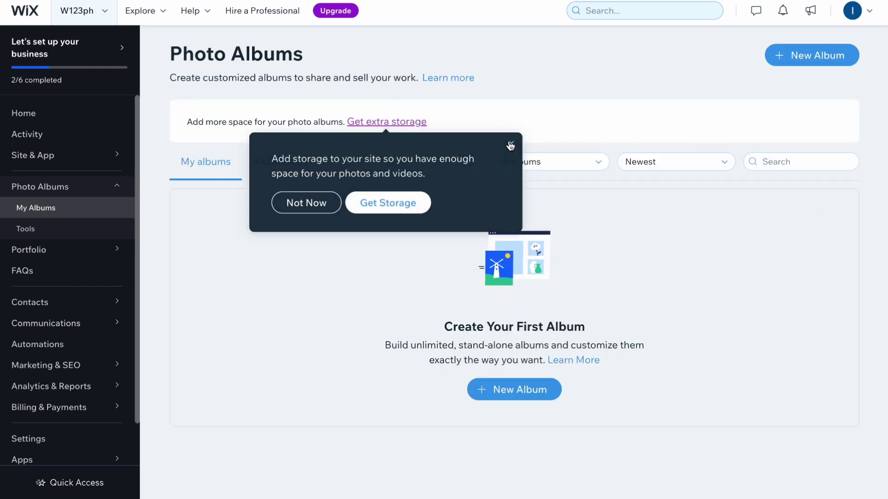
{"action": "left_click", "coordinate": [29, 250]}
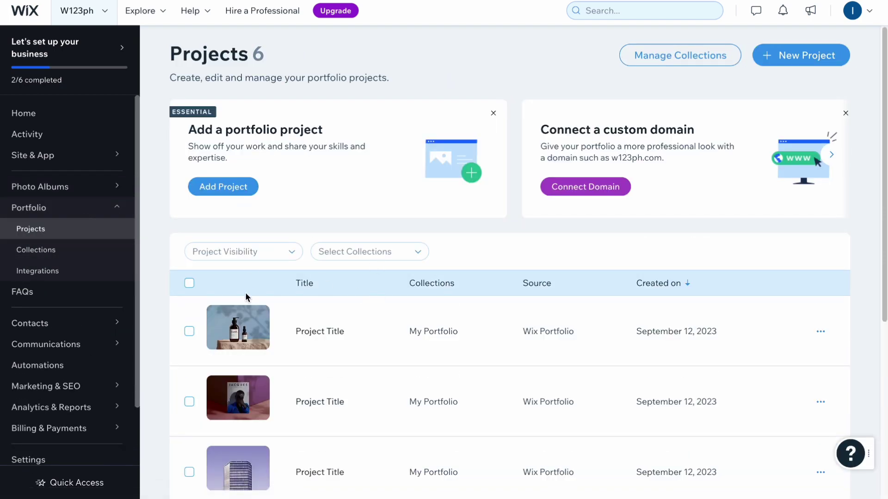
- Delete the first sample project, leaving 5 in the Portfolio Projects list
{"action": "scroll", "coordinate": [248, 297], "scroll_direction": "down", "scroll_amount": 3}
{"action": "scroll", "coordinate": [380, 218], "scroll_direction": "down", "scroll_amount": 3}
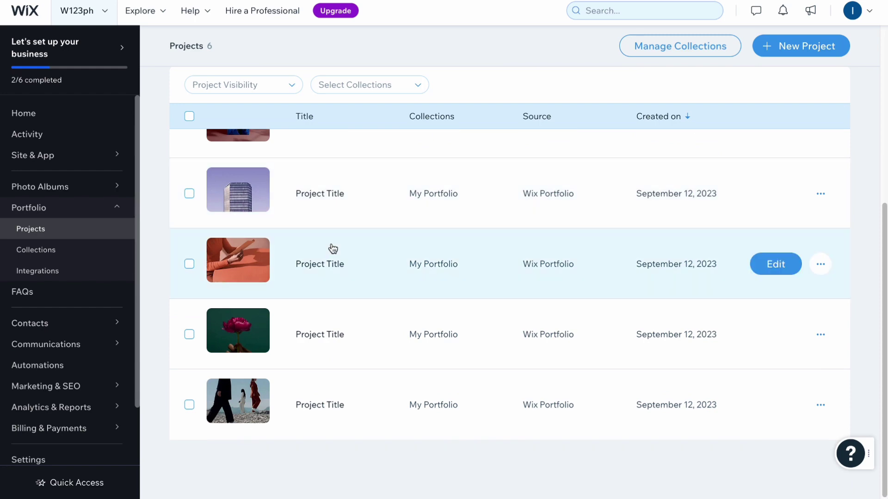
{"action": "scroll", "coordinate": [333, 249], "scroll_direction": "up", "scroll_amount": 6}
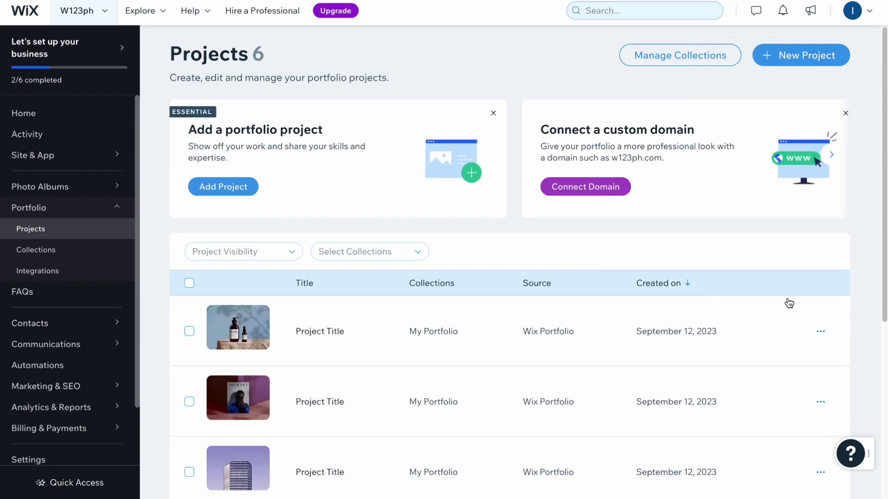
{"action": "left_click", "coordinate": [777, 332]}
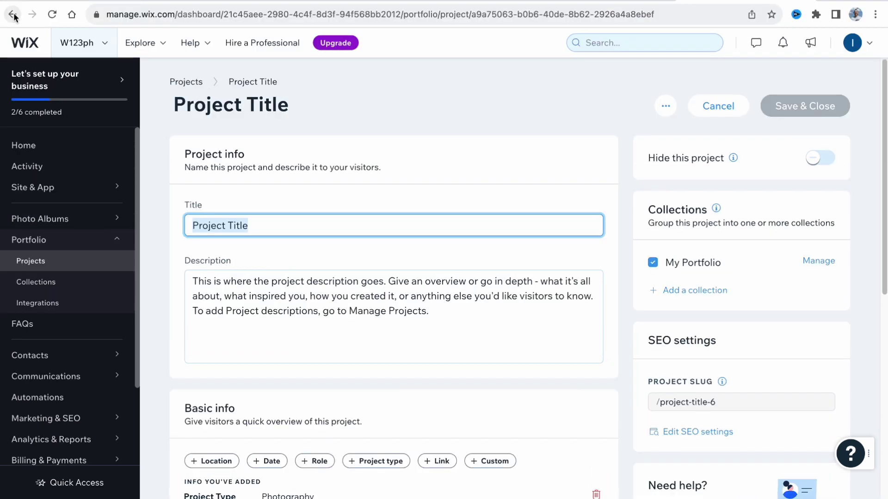
{"action": "left_click", "coordinate": [14, 16]}
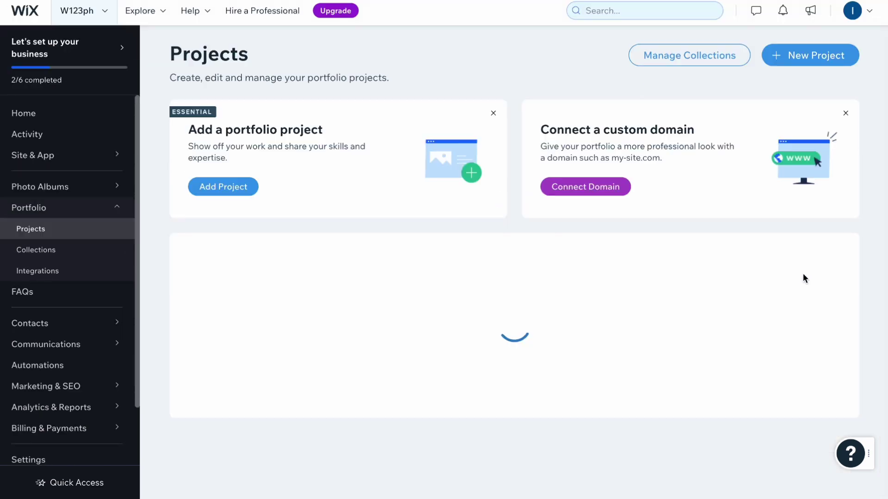
{"action": "left_click", "coordinate": [820, 331]}
{"action": "left_click", "coordinate": [763, 361]}
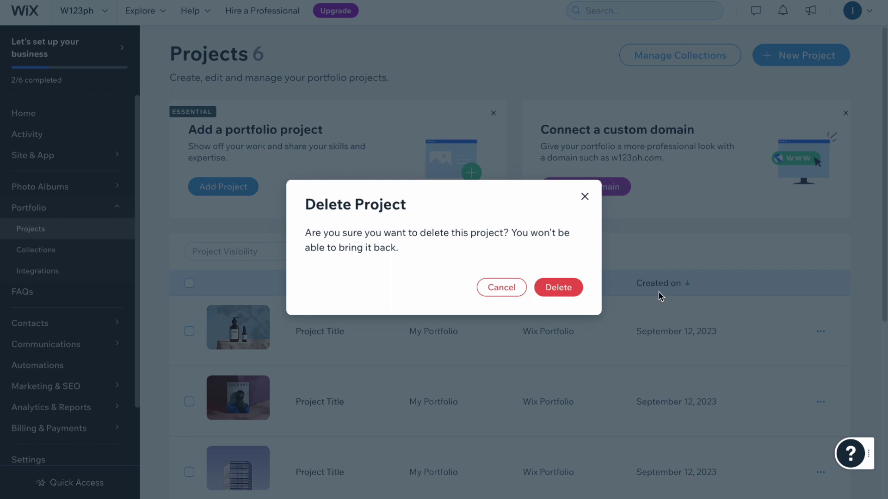
{"action": "left_click", "coordinate": [562, 288]}
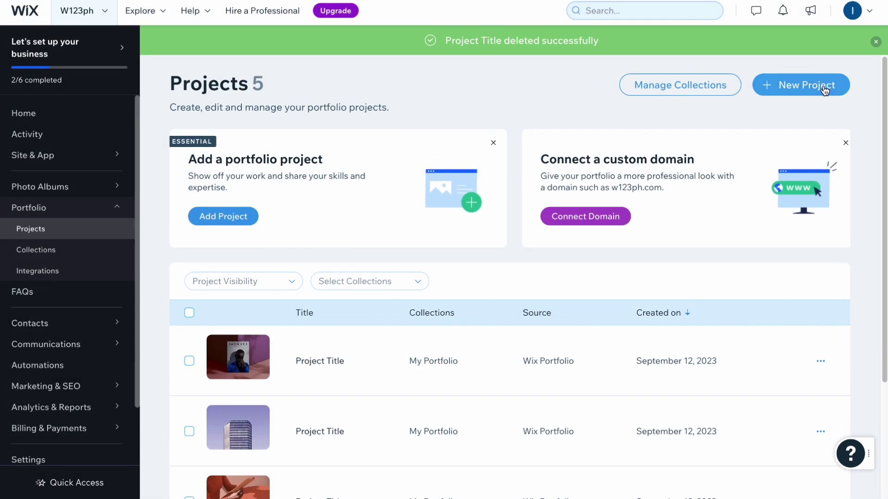